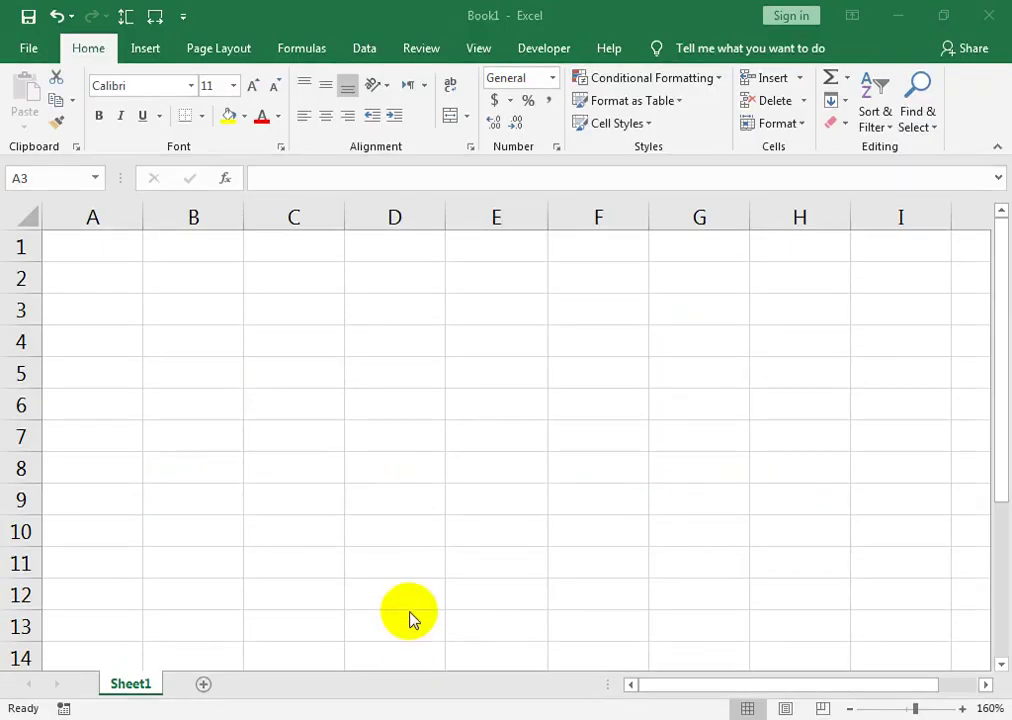
Enter 54, 65, 98, 54 in A3:A6 and AutoSum them to 271 in A7
{"action": "left_click", "coordinate": [131, 318]}
{"action": "type", "text": "5"}
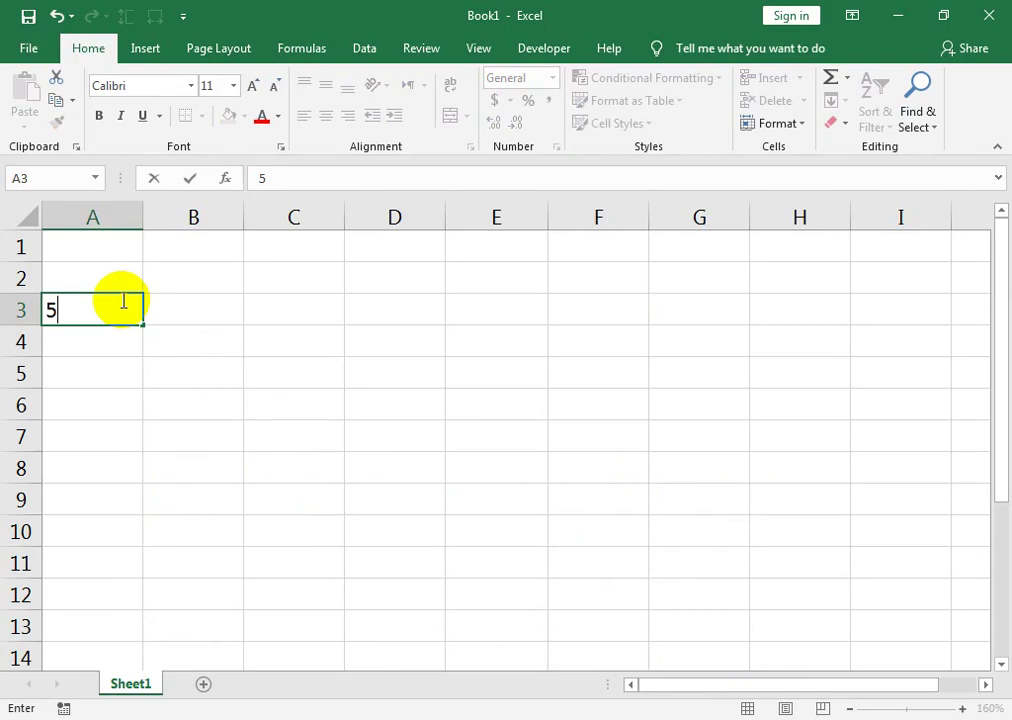
{"action": "type", "text": "4"}
{"action": "key", "text": "Return"}
{"action": "type", "text": "65"}
{"action": "key", "text": "Return"}
{"action": "type", "text": "98 "}
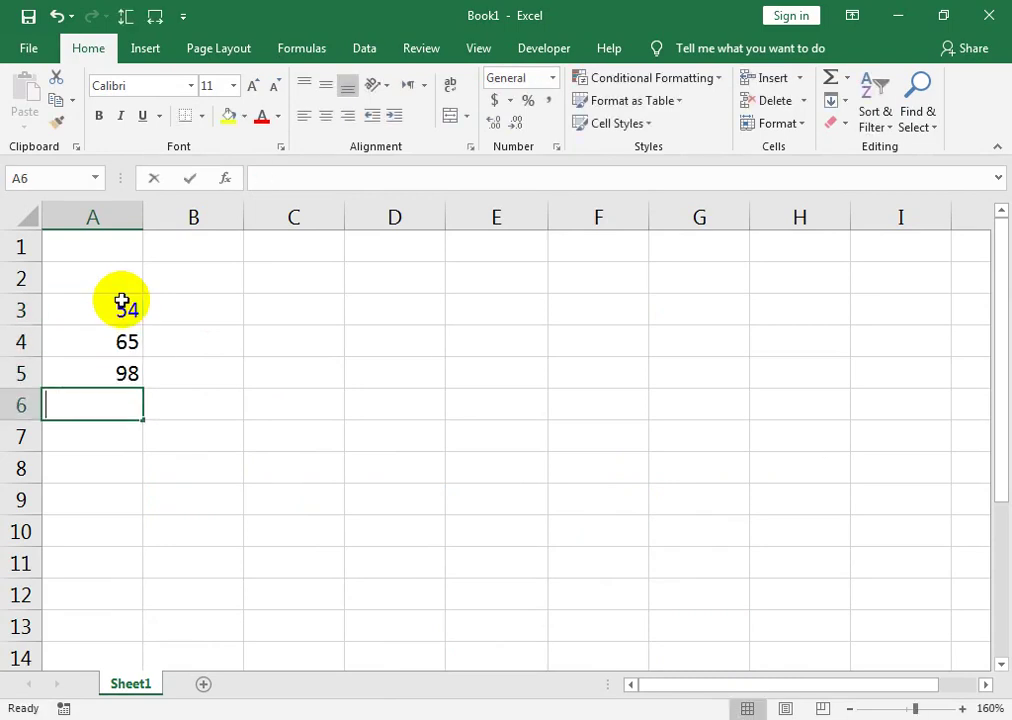
{"action": "type", "text": "54"}
{"action": "key", "text": "Return"}
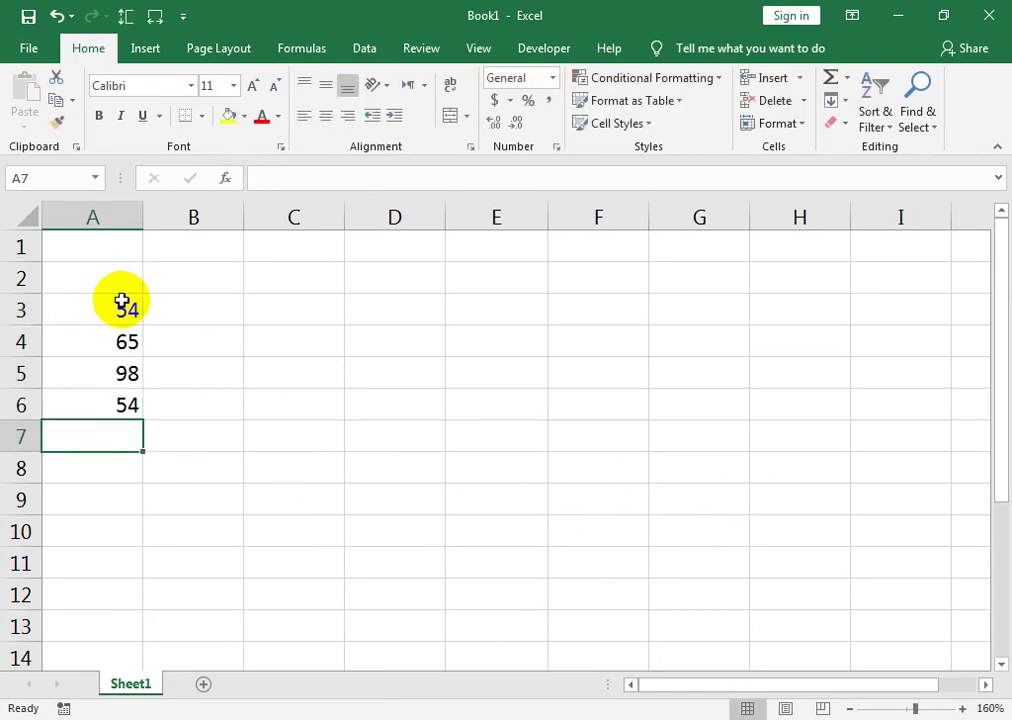
{"action": "key", "text": "alt+equal"}
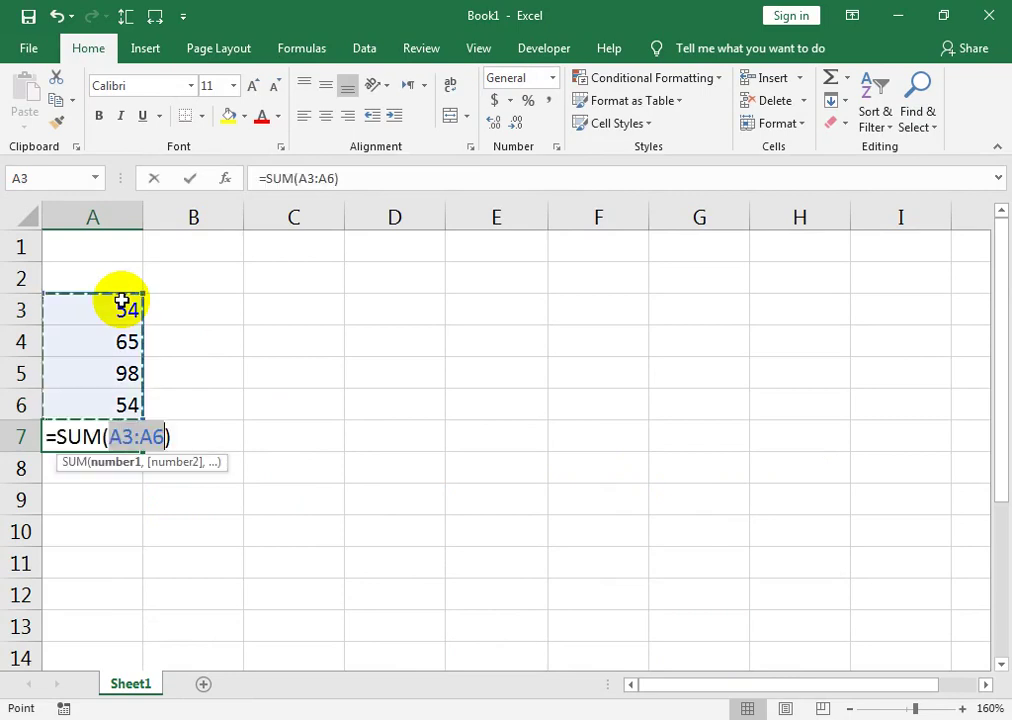
{"action": "key", "text": "Return"}
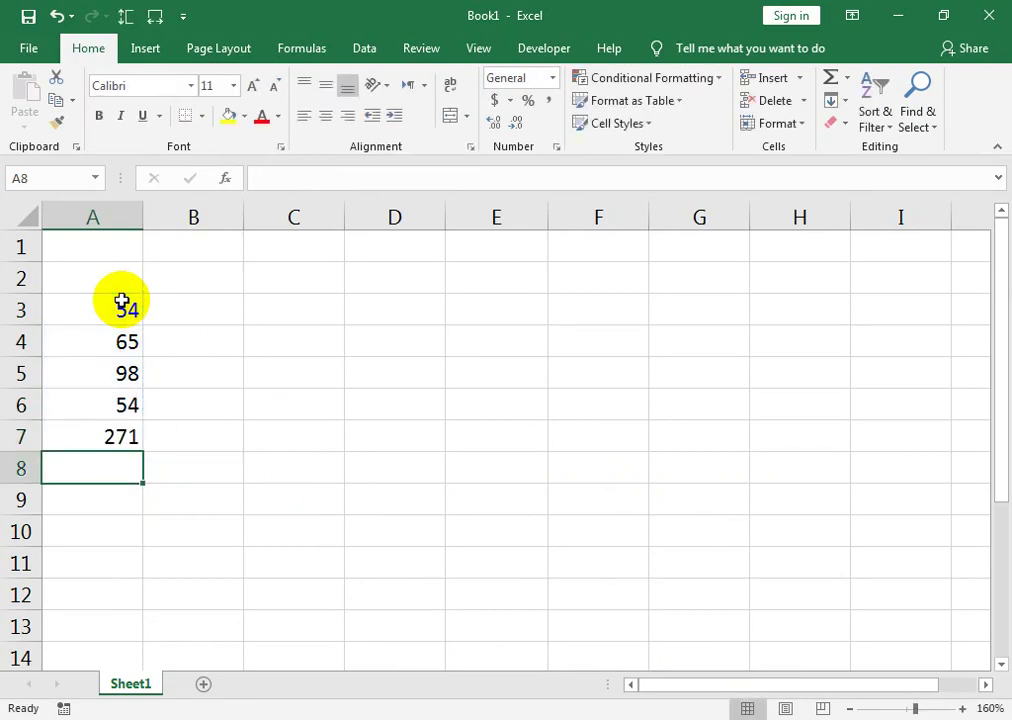
Enter 56, 32, 98, 78 in A8:A11 and AutoSum them to 264 in A12
{"action": "type", "text": "56"}
{"action": "key", "text": "Return"}
{"action": "type", "text": "32 98 78"}
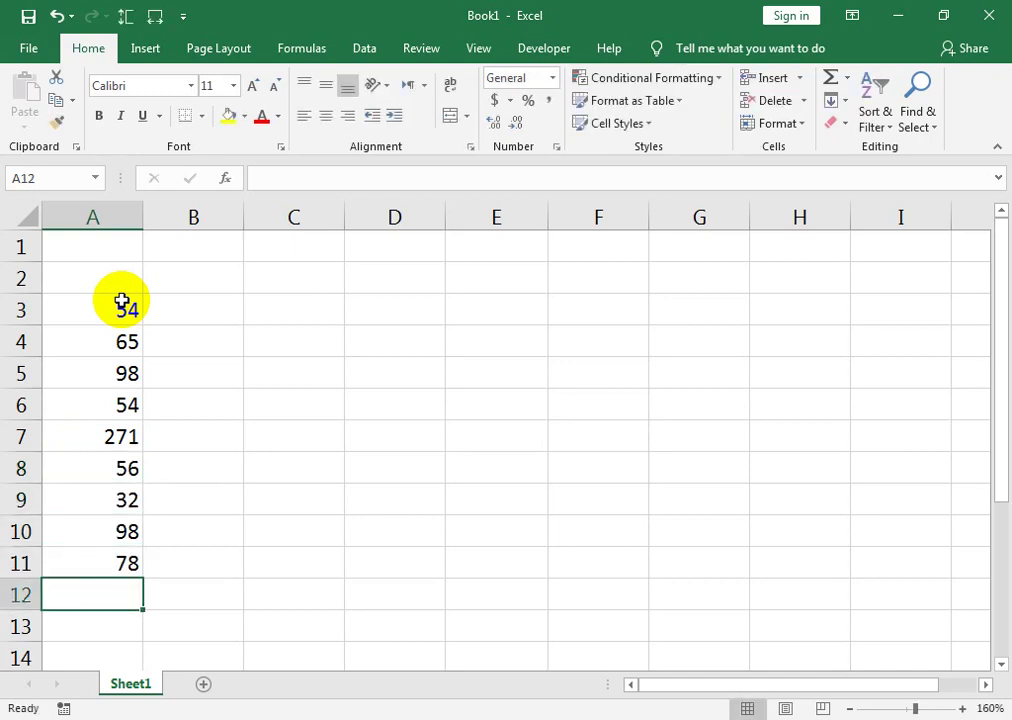
{"action": "key", "text": "alt+equal"}
{"action": "key", "text": "Return"}
{"action": "key", "text": "Up"}
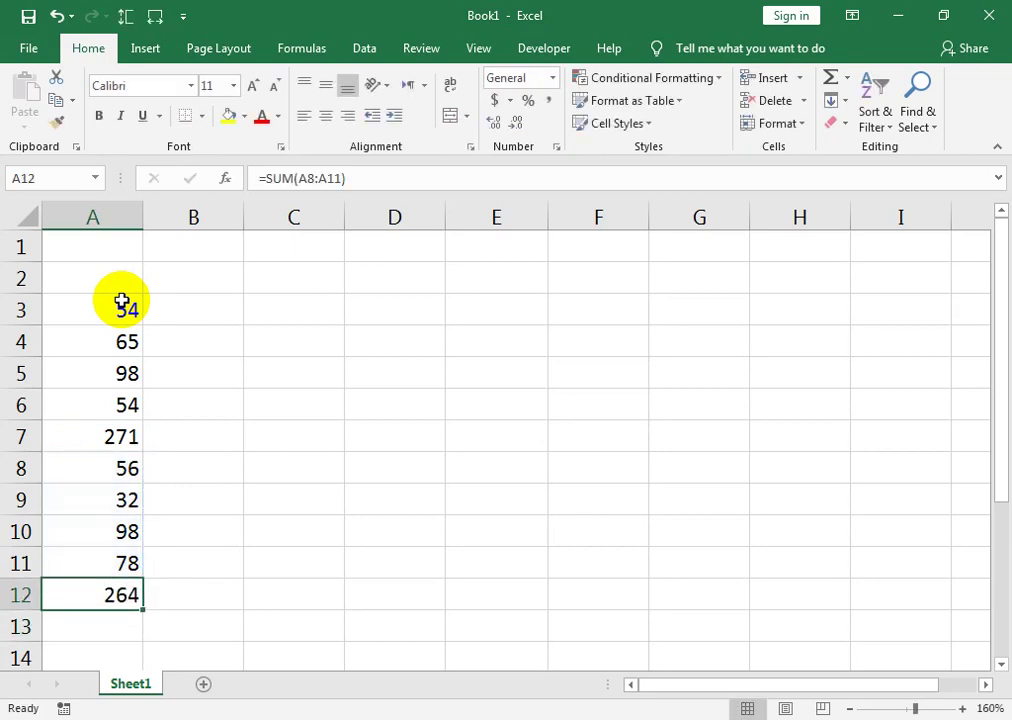
{"action": "key", "text": "Up"}
{"action": "key", "text": "Up"}
{"action": "key", "text": "Up"}
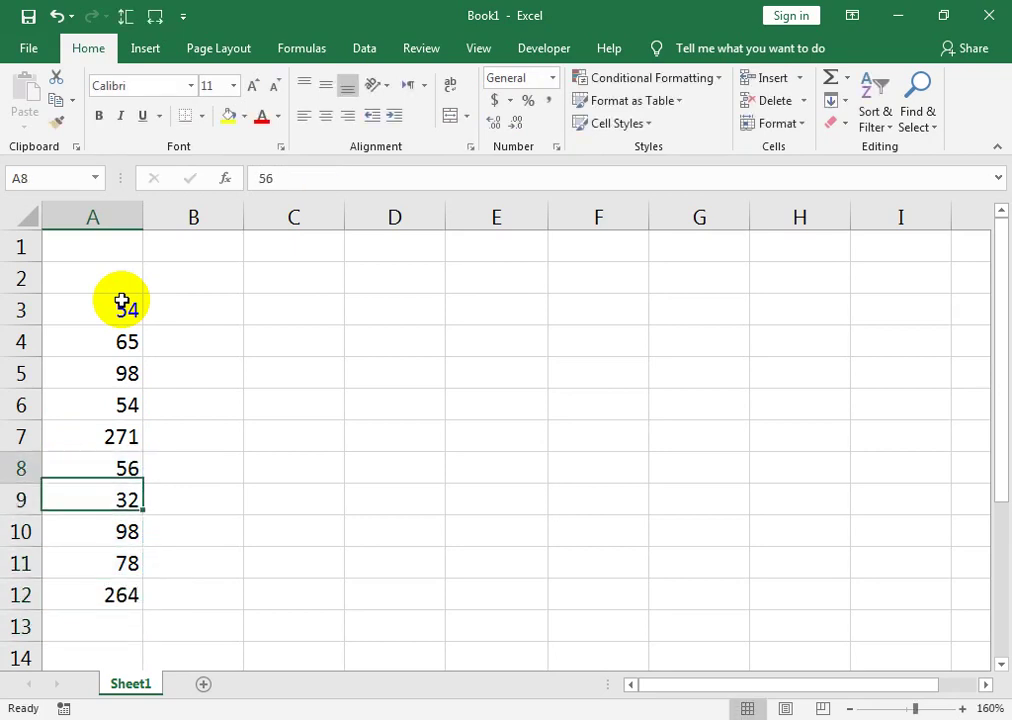
{"action": "key", "text": "Up"}
{"action": "key", "text": "Up"}
{"action": "key", "text": "Down"}
{"action": "key", "text": "Down"}
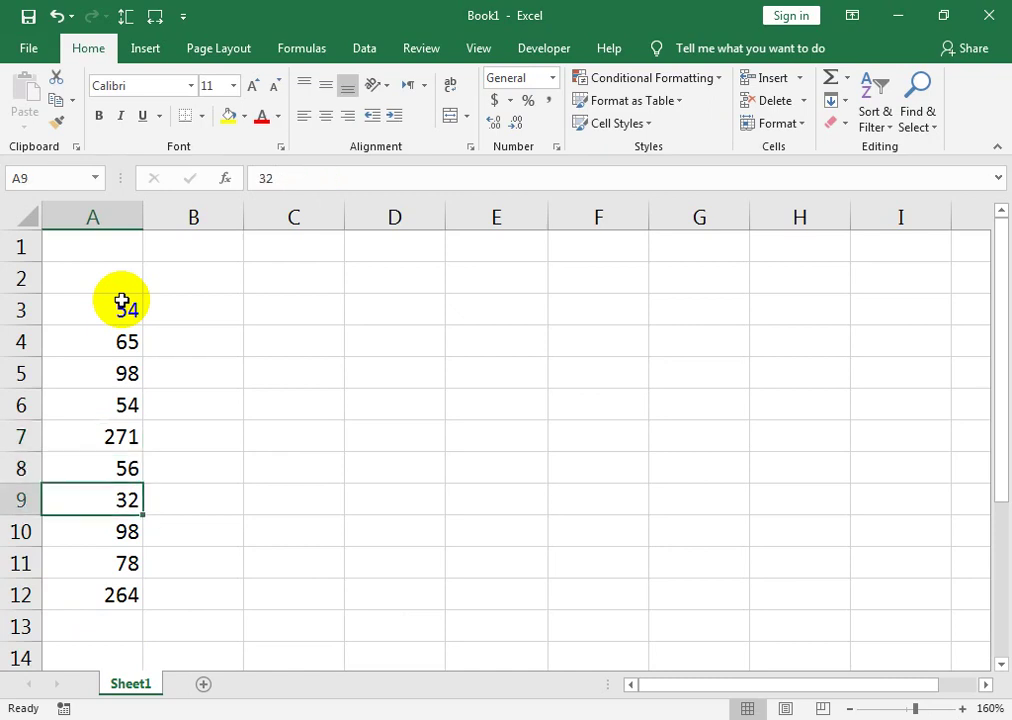
{"action": "key", "text": "Down"}
{"action": "key", "text": "Down"}
{"action": "key", "text": "Down"}
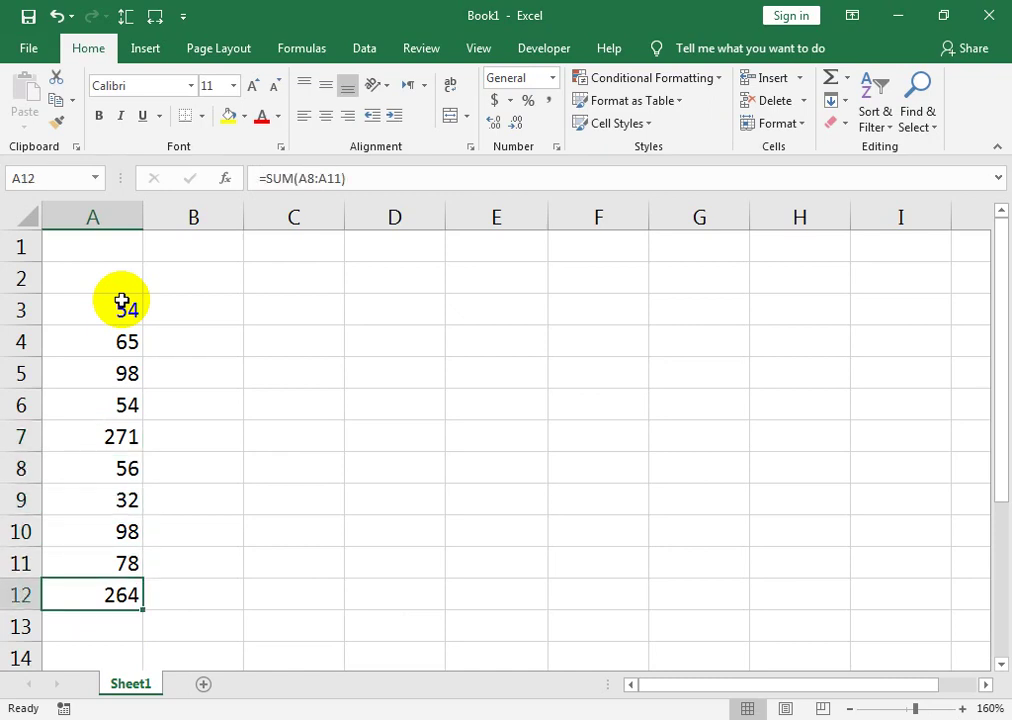
{"action": "key", "text": "Right"}
{"action": "key", "text": "Up"}
{"action": "key", "text": "Up"}
{"action": "key", "text": "Up"}
{"action": "key", "text": "Up"}
{"action": "key", "text": "Up"}
Enter =ISFORMULA(A3) in B3, returning FALSE for the typed 54
{"action": "key", "text": "Up"}
{"action": "key", "text": "Up"}
{"action": "key", "text": "Up"}
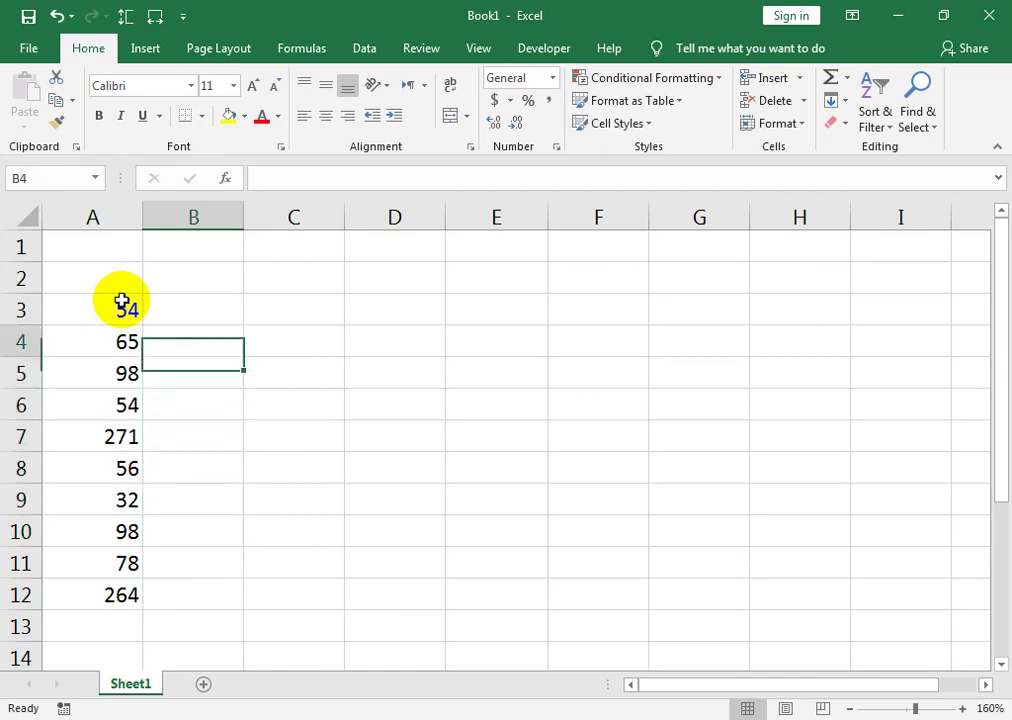
{"action": "key", "text": "Up"}
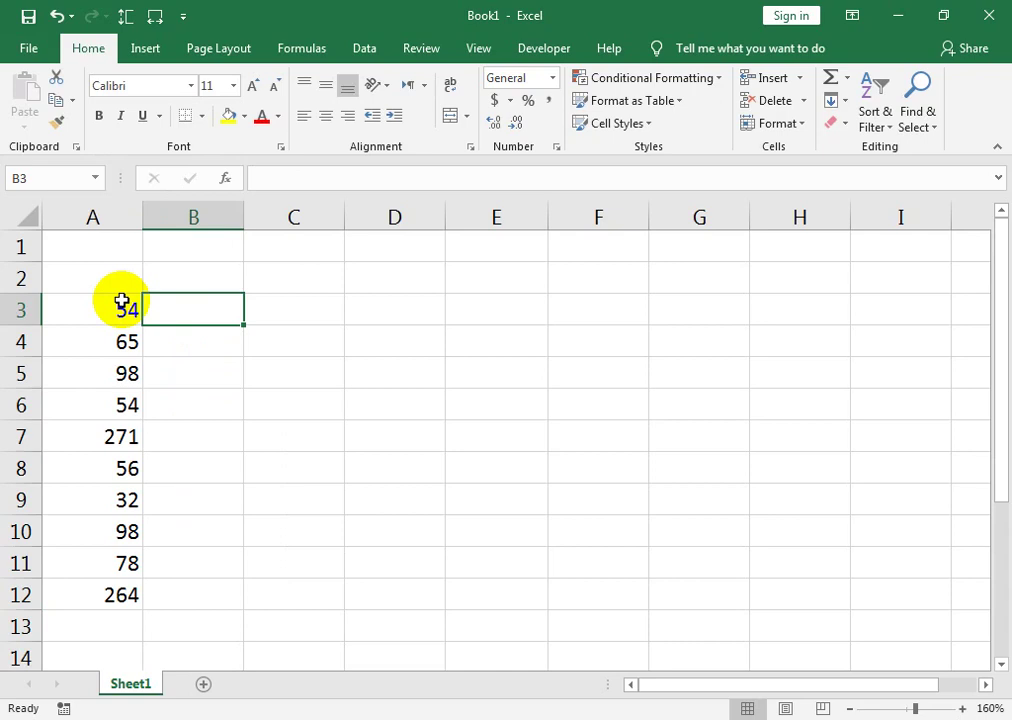
{"action": "type", "text": "="}
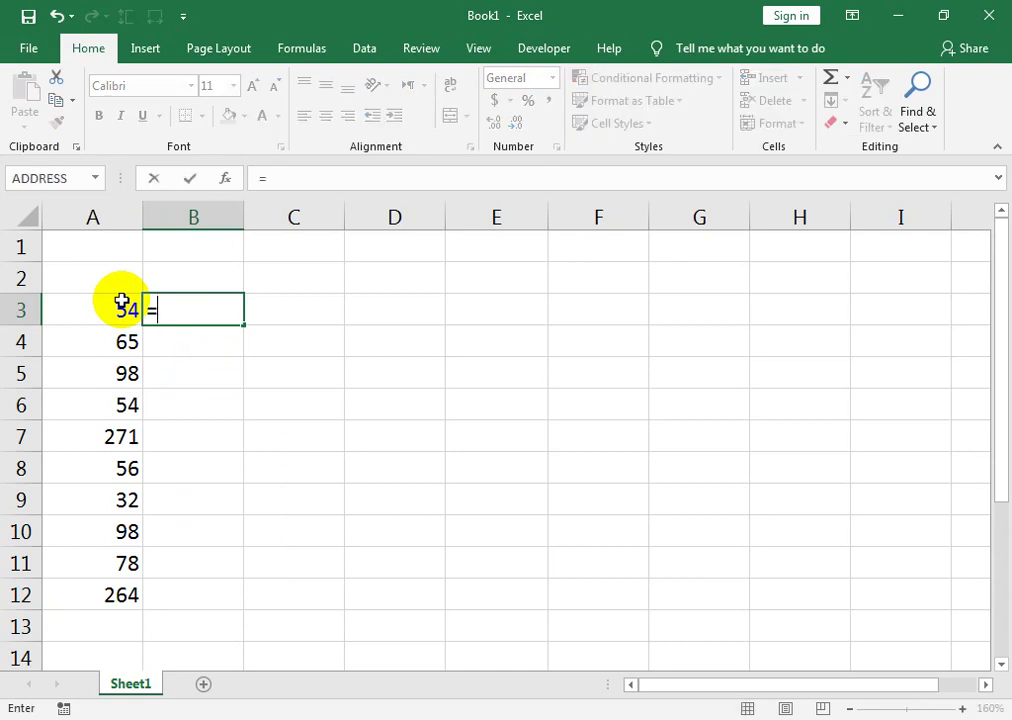
{"action": "type", "text": "is"}
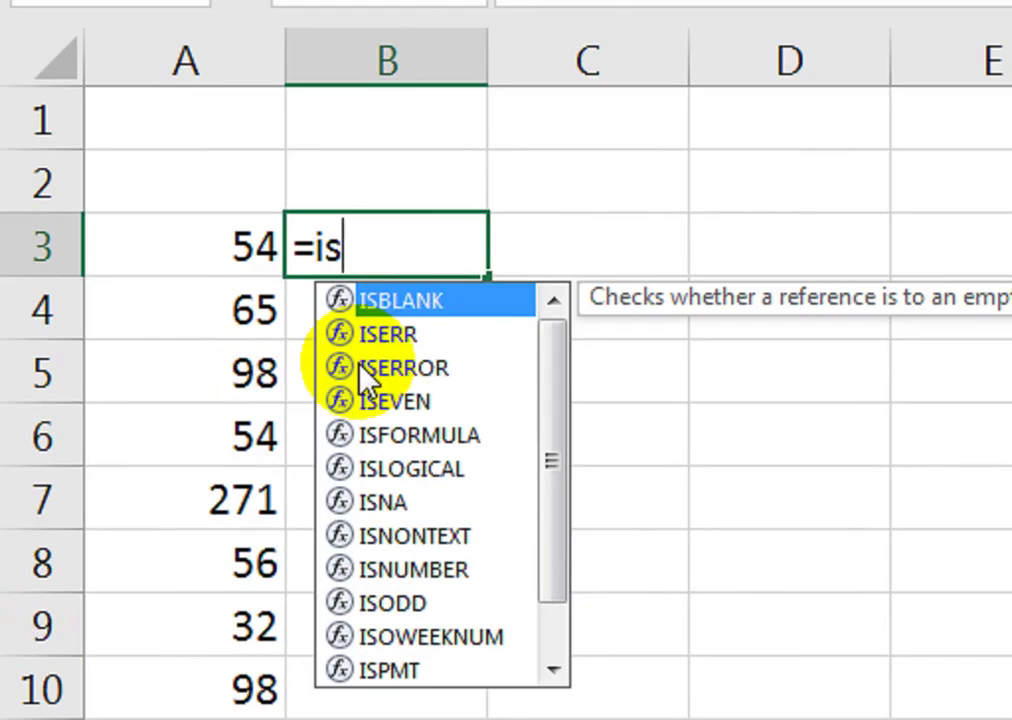
{"action": "left_click", "coordinate": [360, 366]}
{"action": "key", "text": "Down"}
{"action": "key", "text": "Down"}
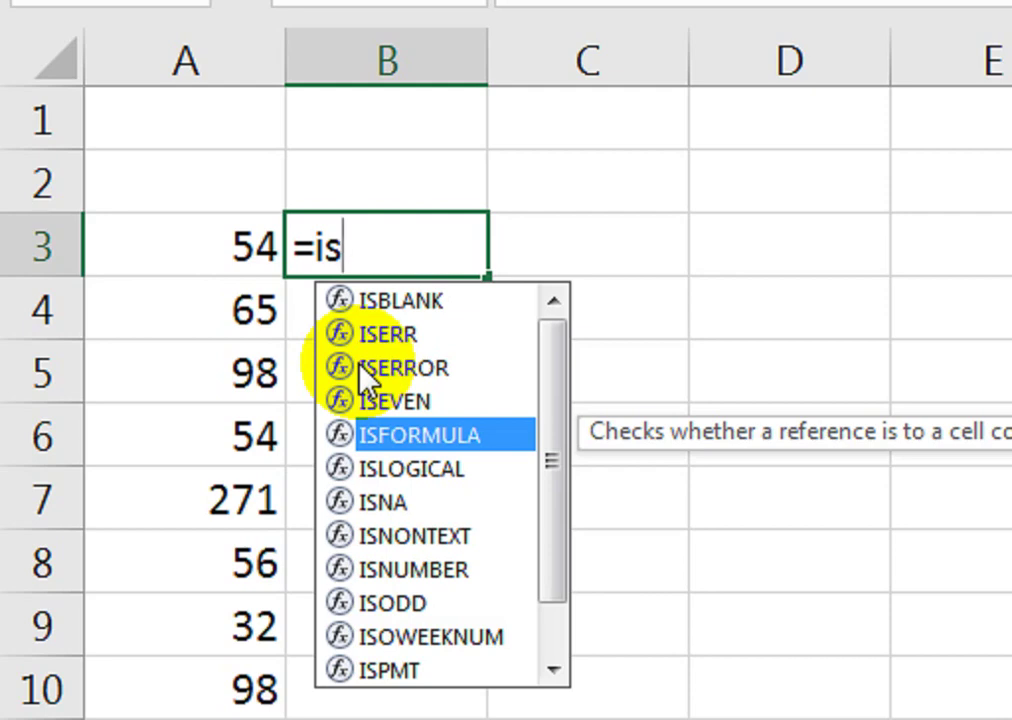
{"action": "type", "text": "`"}
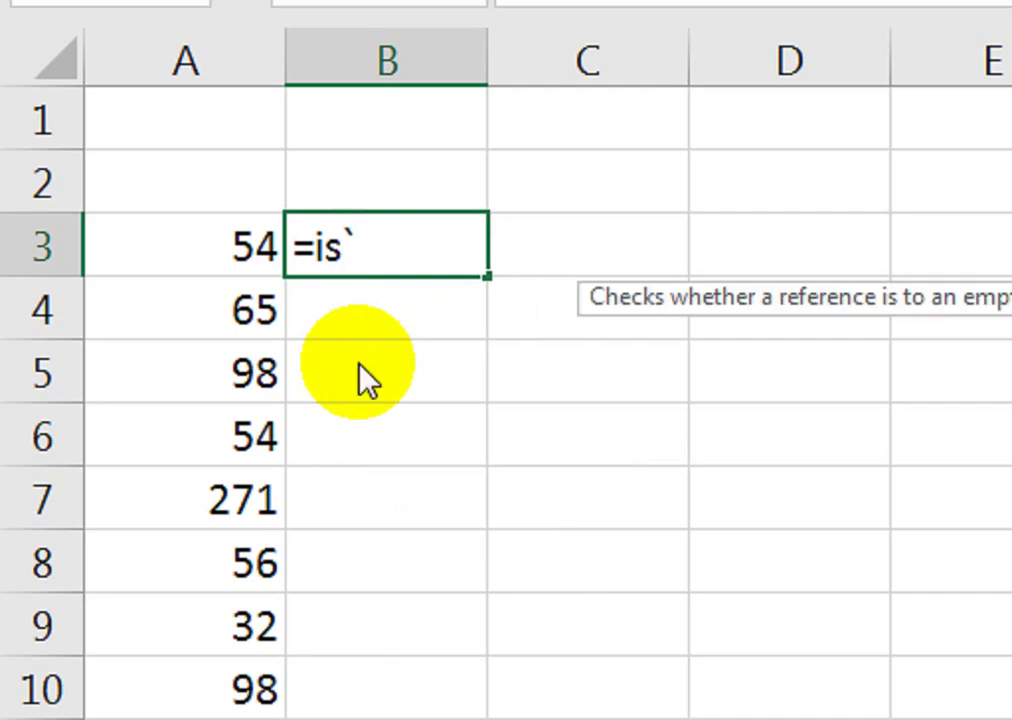
{"action": "key", "text": "BackSpace"}
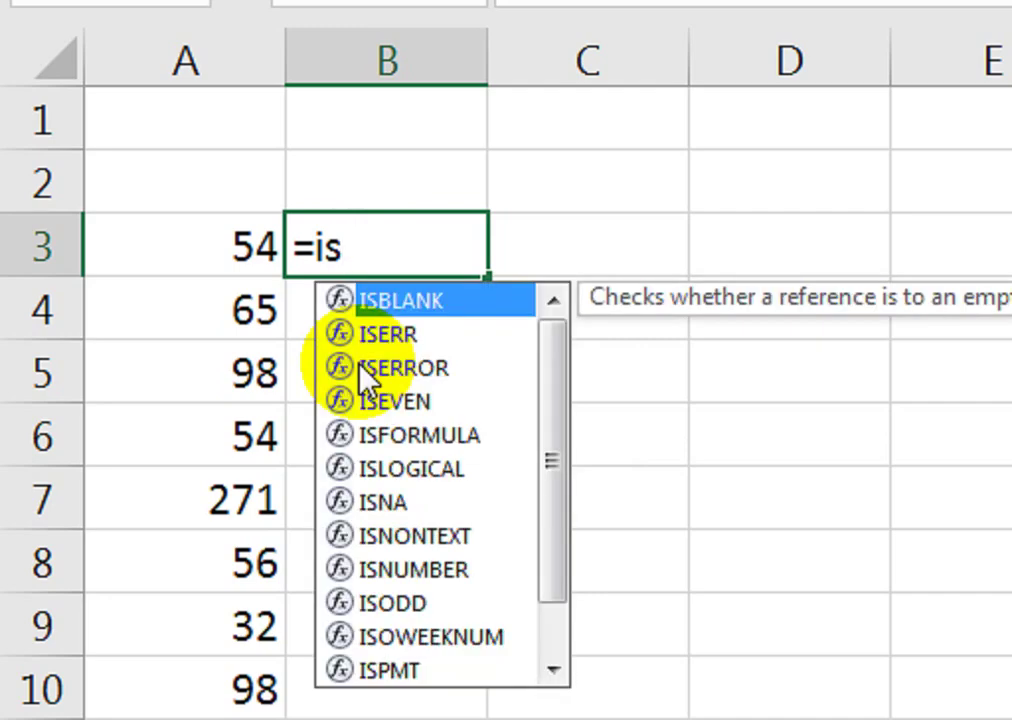
{"action": "key", "text": "Down"}
{"action": "key", "text": "Down"}
{"action": "key", "text": "Down"}
{"action": "key", "text": "Down"}
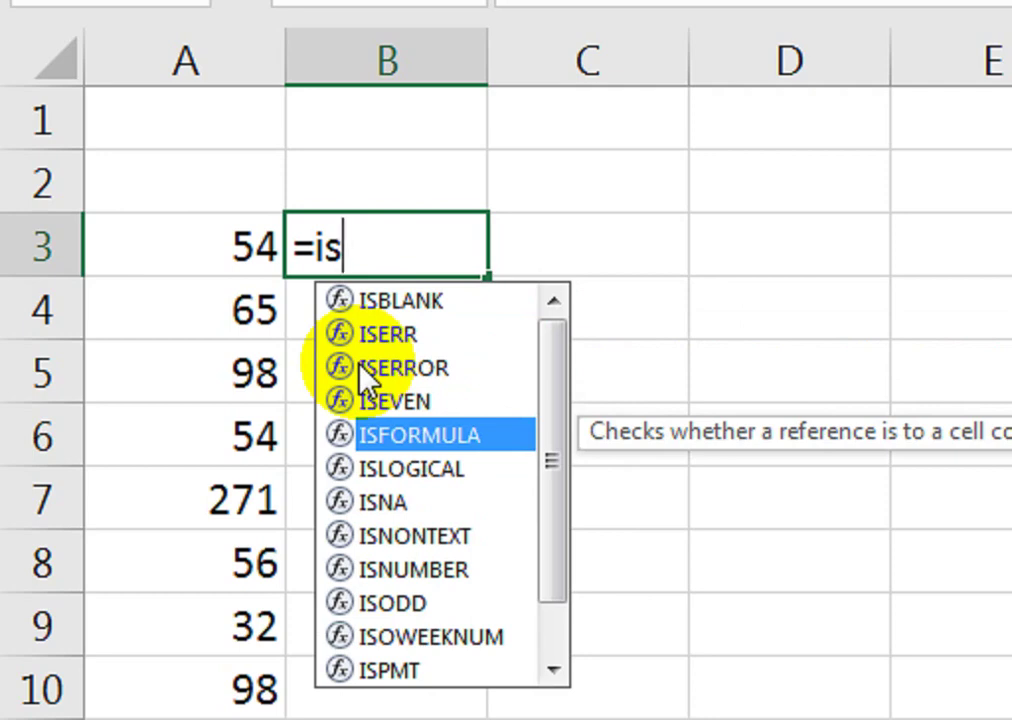
{"action": "key", "text": "Tab"}
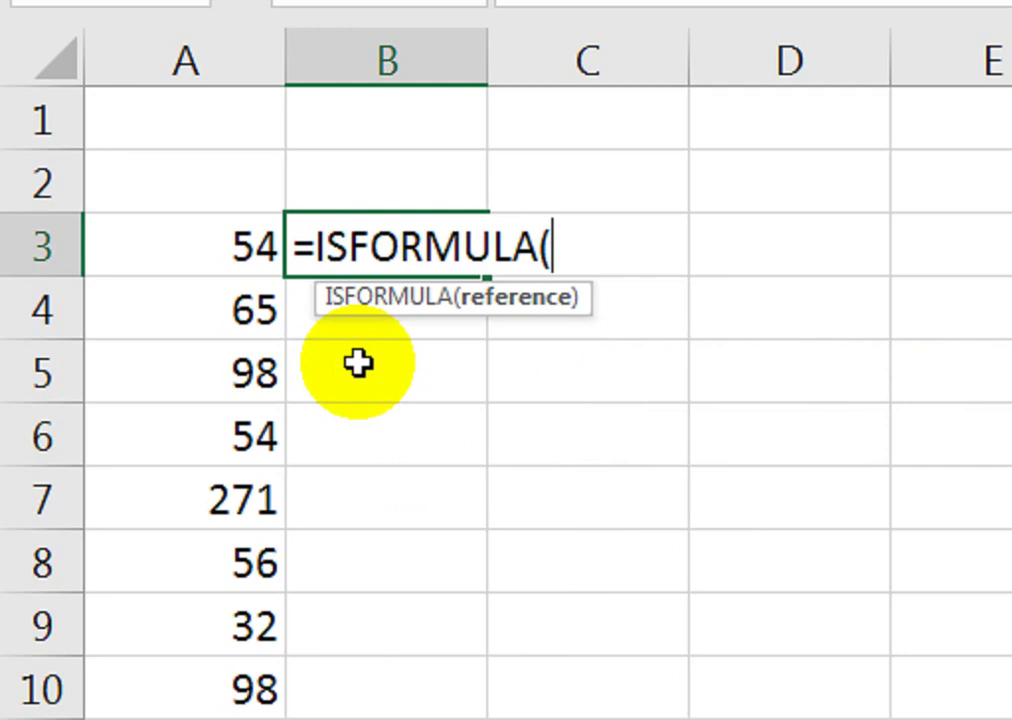
{"action": "key", "text": "Left"}
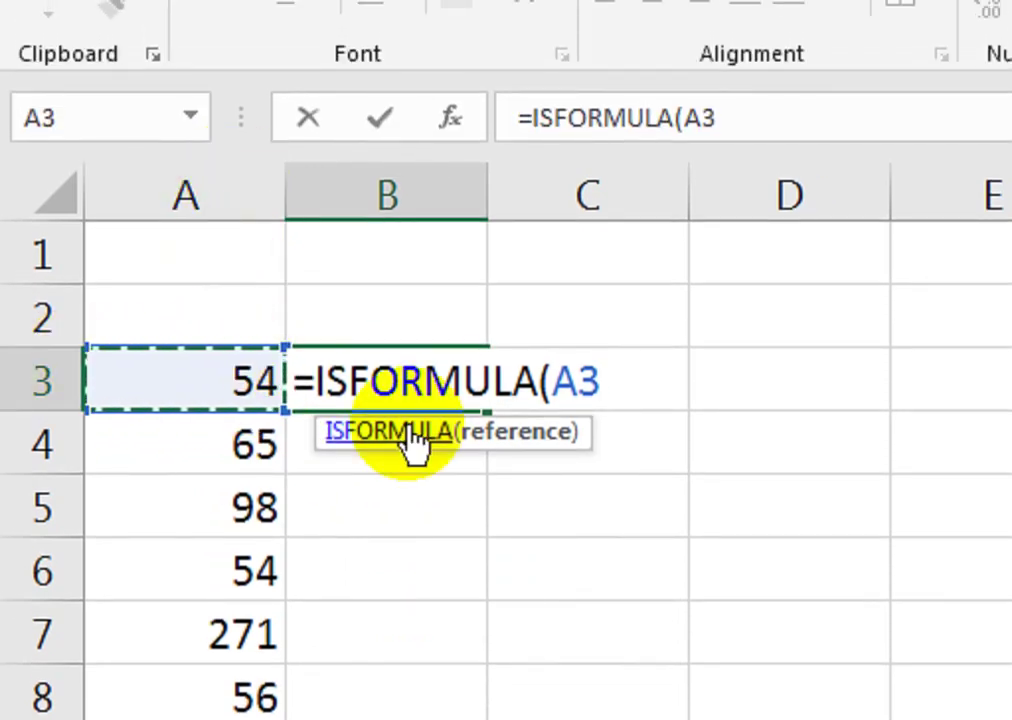
{"action": "type", "text": ")"}
{"action": "key", "text": "Return"}
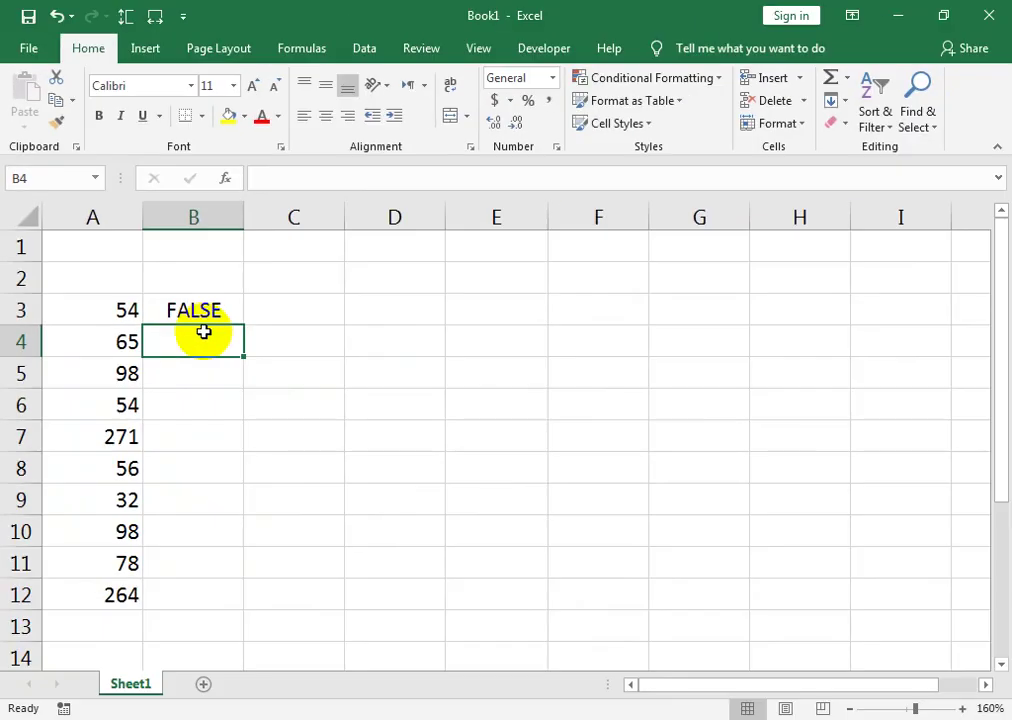
Fill the ISFORMULA check from B3 down through B12 with Ctrl+D
{"action": "key", "text": "Up"}
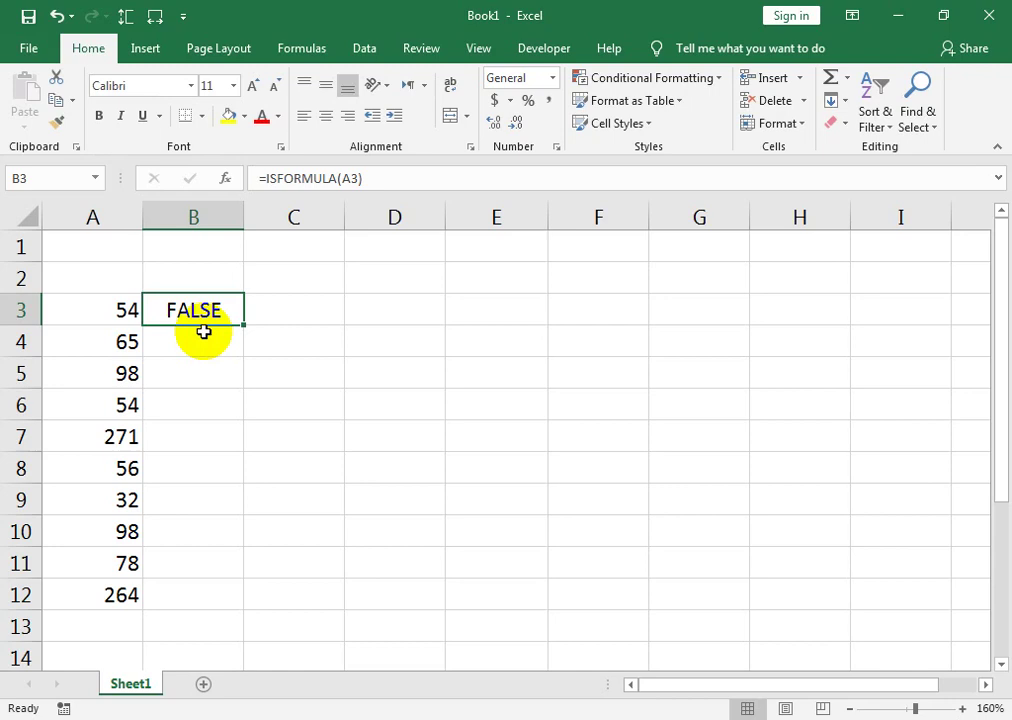
{"action": "key", "text": "shift+Down"}
{"action": "key", "text": "shift+Down"}
{"action": "key", "text": "shift+Down"}
{"action": "key", "text": "shift+Down"}
{"action": "key", "text": "shift+Down"}
{"action": "key", "text": "shift+Down"}
{"action": "key", "text": "shift+Down"}
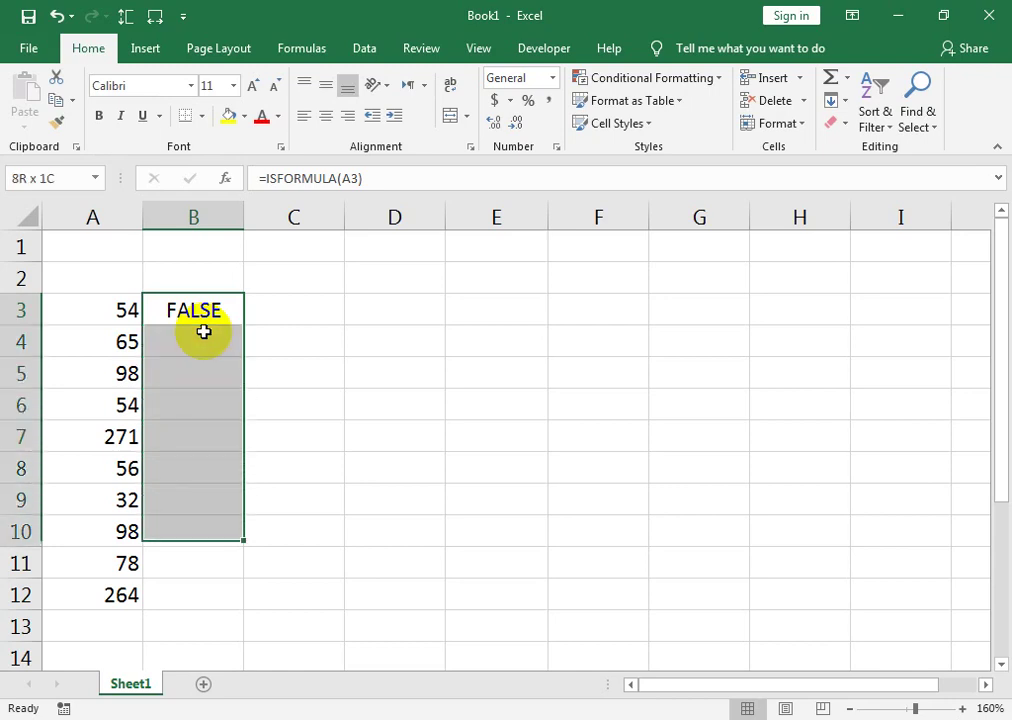
{"action": "key", "text": "shift+Down"}
{"action": "key", "text": "shift+Down"}
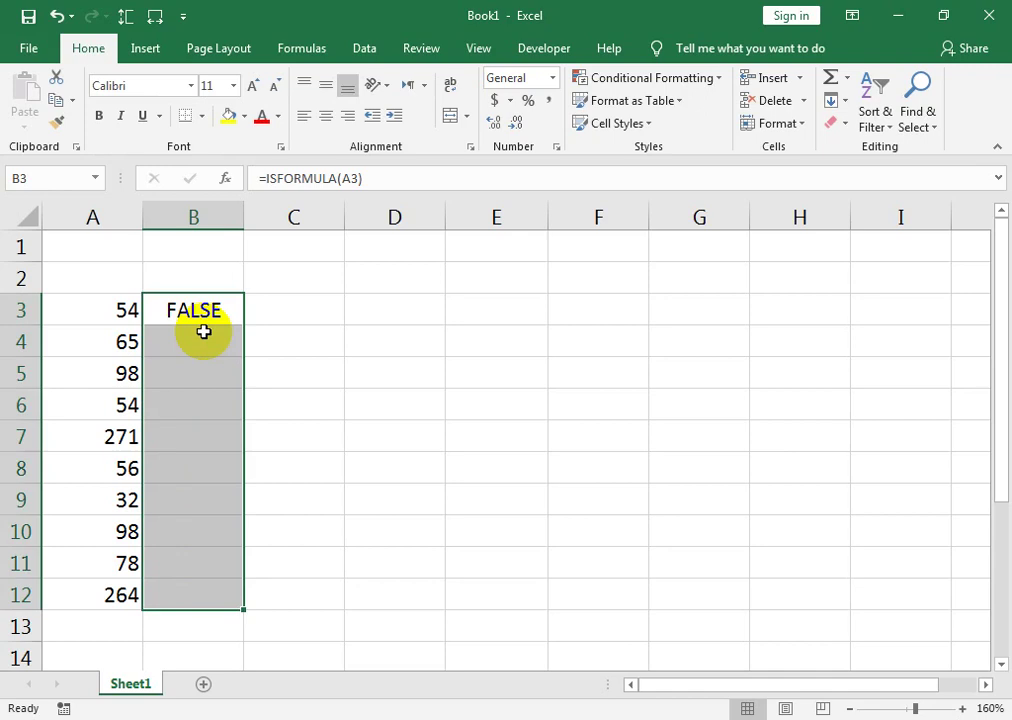
{"action": "key", "text": "ctrl+d"}
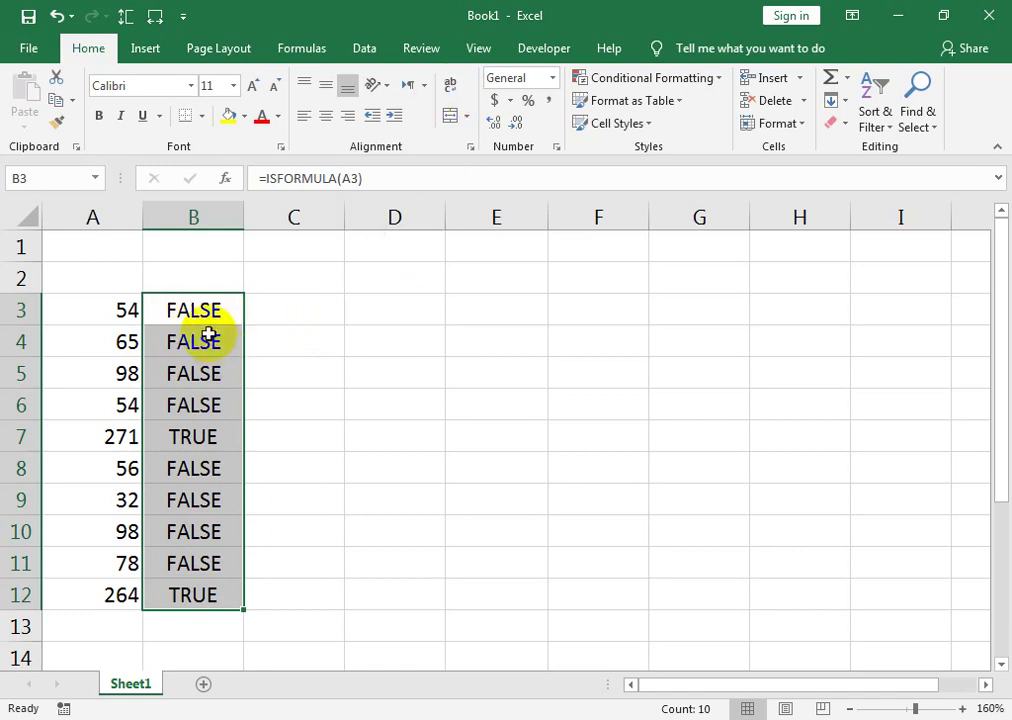
{"action": "mouse_move", "coordinate": [221, 592]}
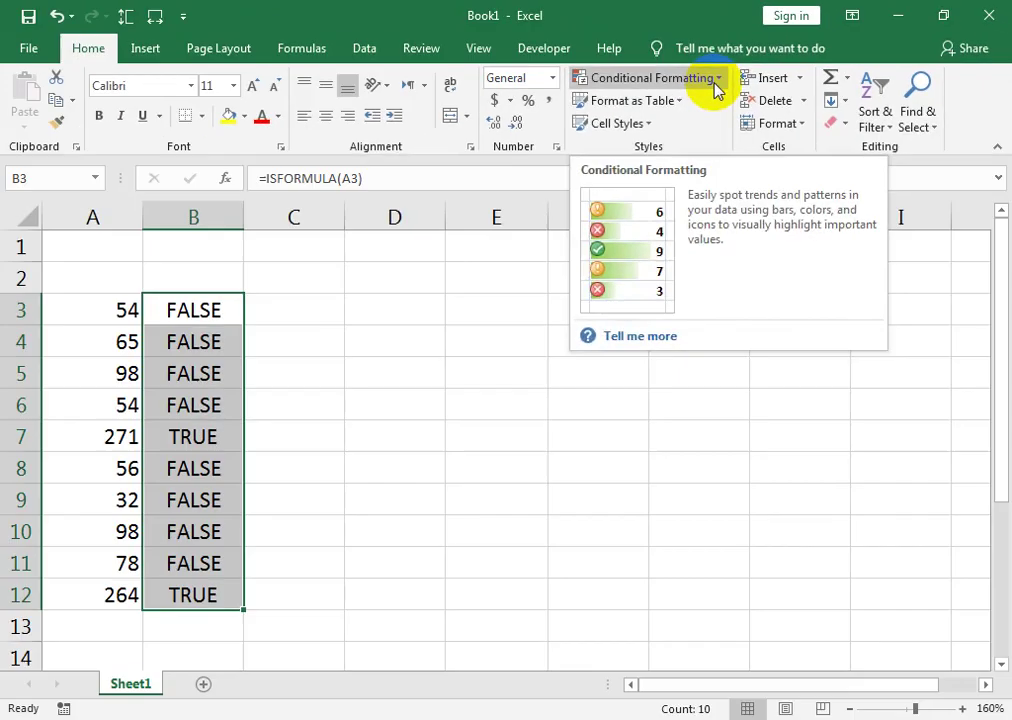
Start an Equal To highlight rule on B3:B12 for the value true
{"action": "left_click", "coordinate": [714, 82]}
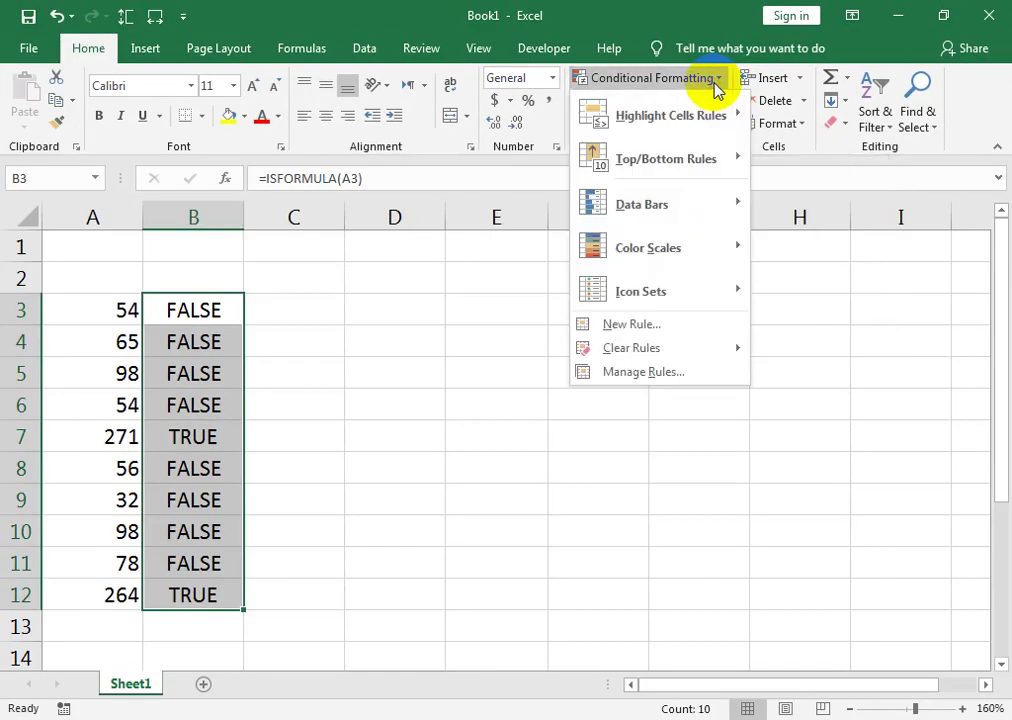
{"action": "mouse_move", "coordinate": [678, 118]}
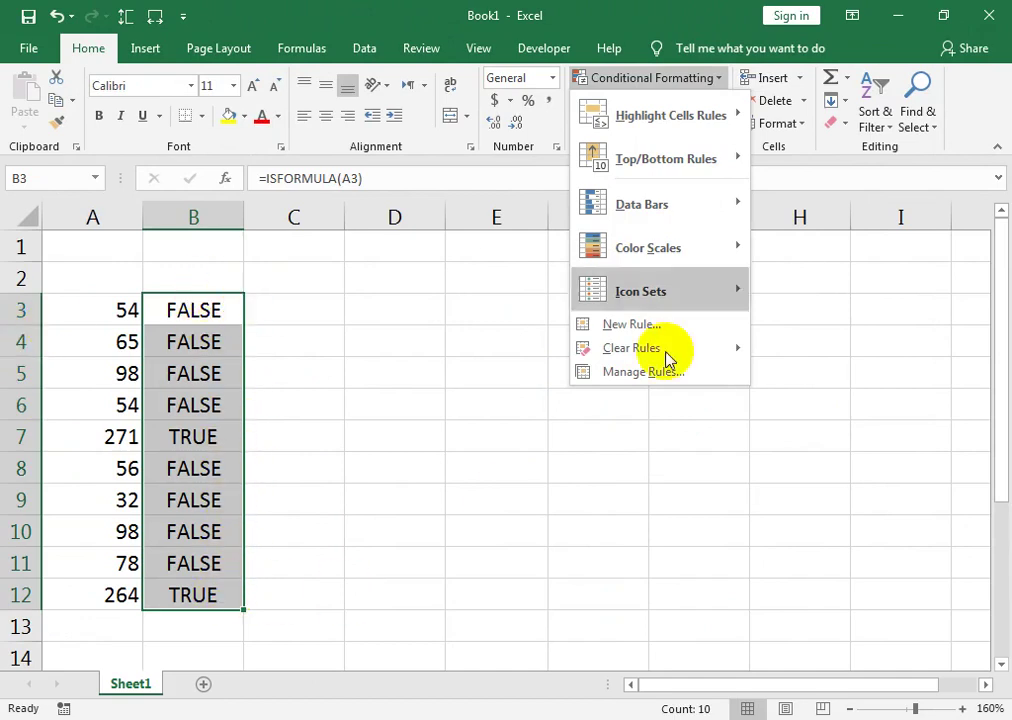
{"action": "mouse_move", "coordinate": [738, 108]}
{"action": "left_click", "coordinate": [833, 257]}
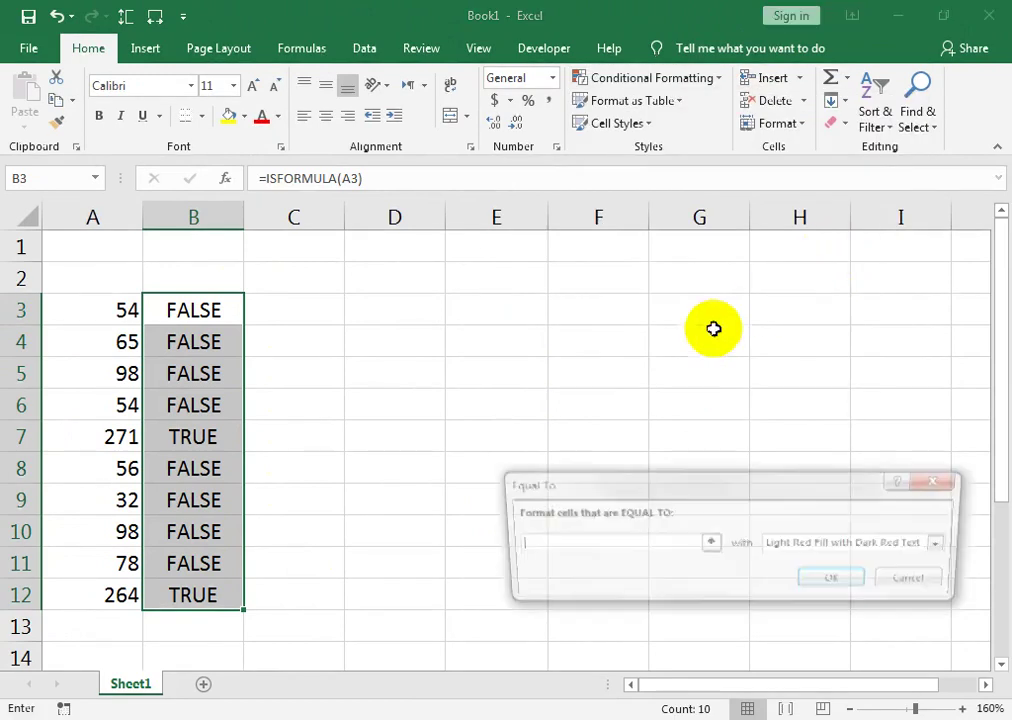
{"action": "type", "text": "tr"}
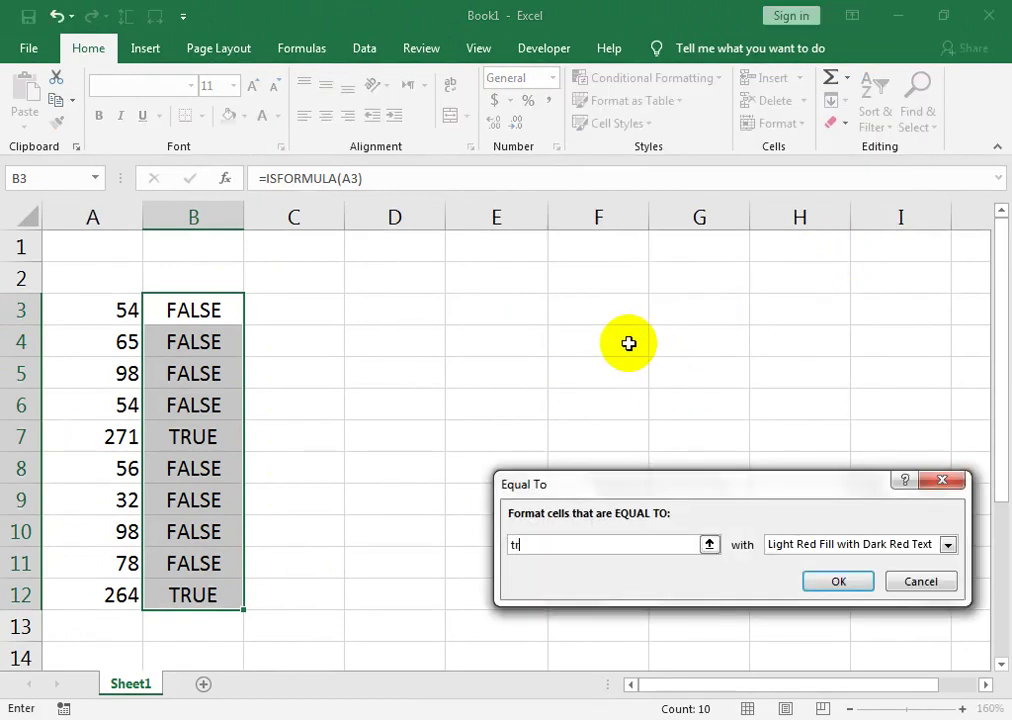
{"action": "type", "text": "ue"}
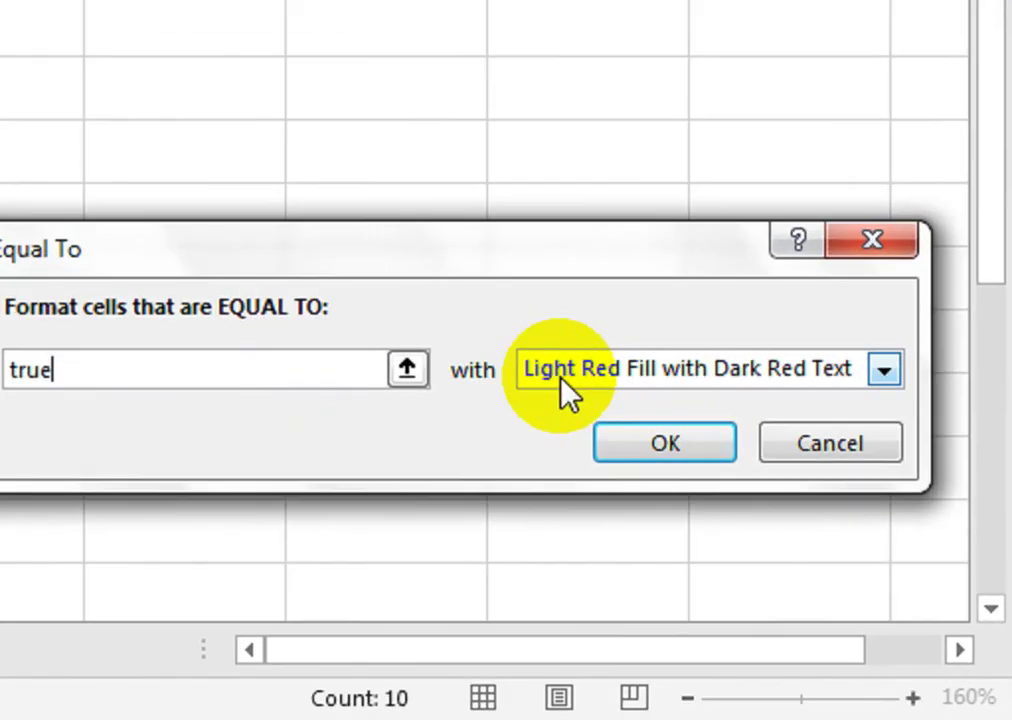
{"action": "left_click", "coordinate": [561, 377]}
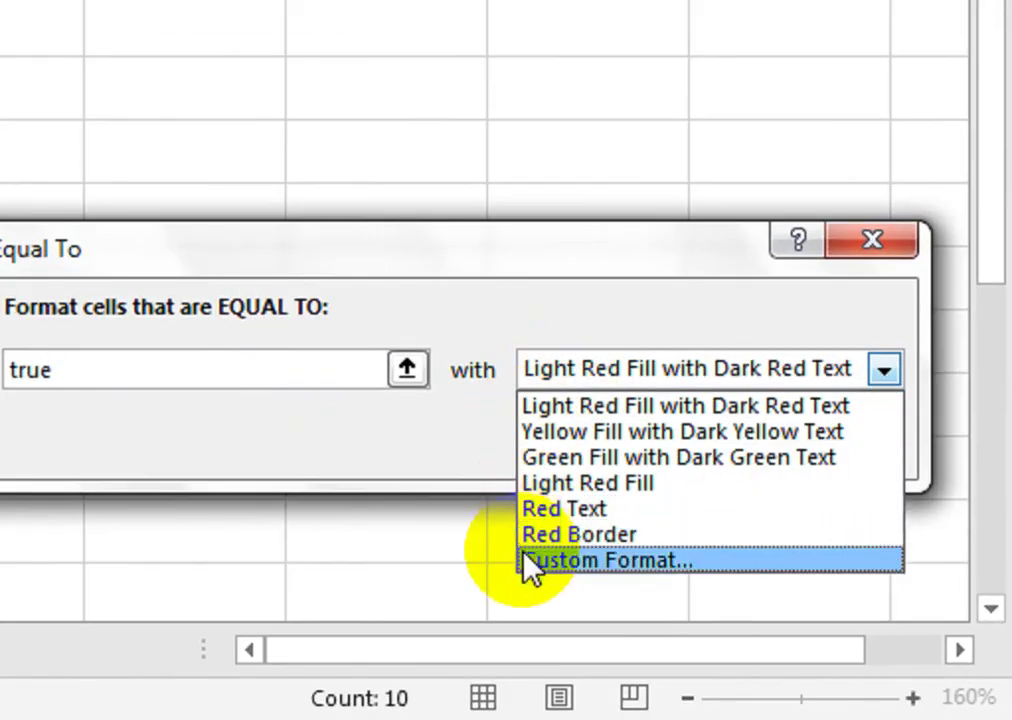
Give the Equal To true rule a custom dark blue fill with white font, and apply it
{"action": "left_click", "coordinate": [620, 562]}
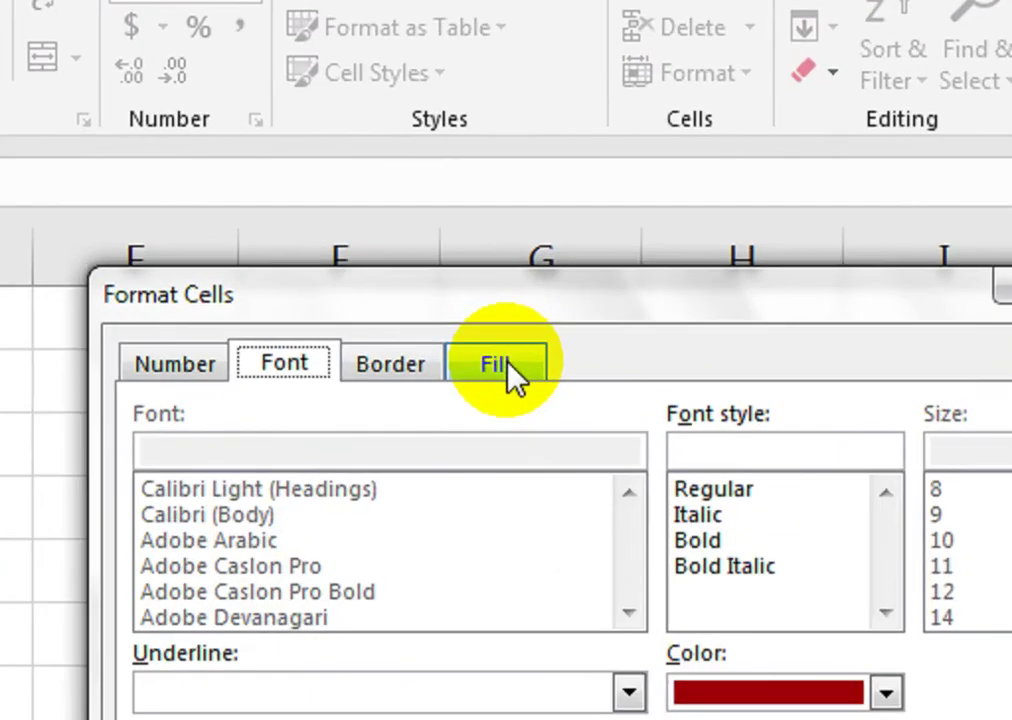
{"action": "left_click", "coordinate": [506, 363]}
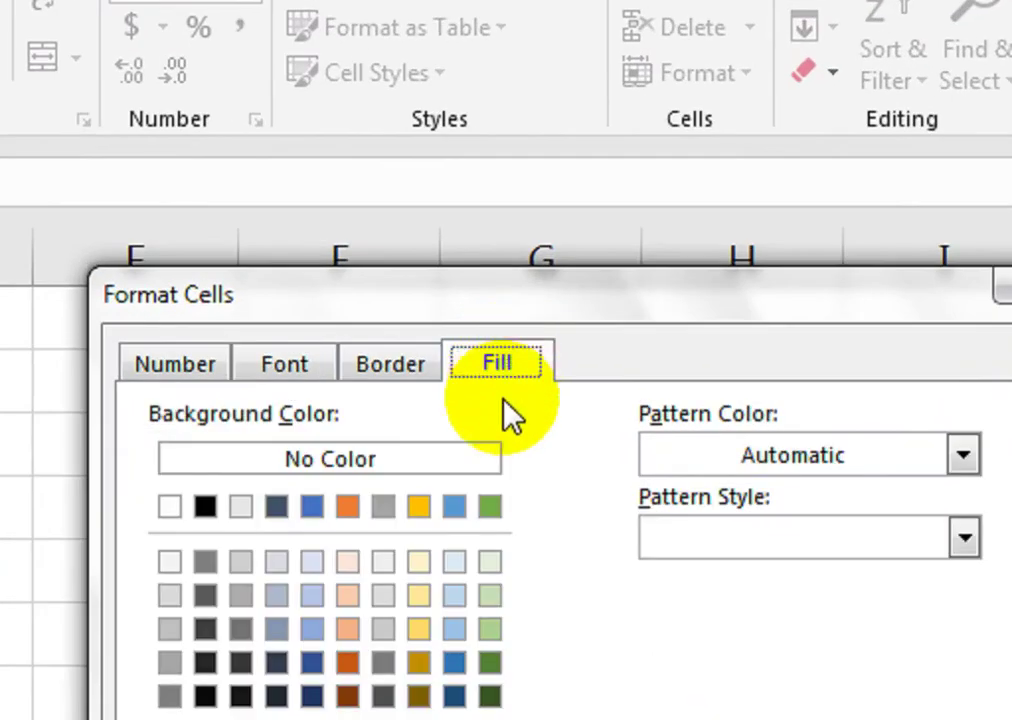
{"action": "left_click", "coordinate": [452, 507]}
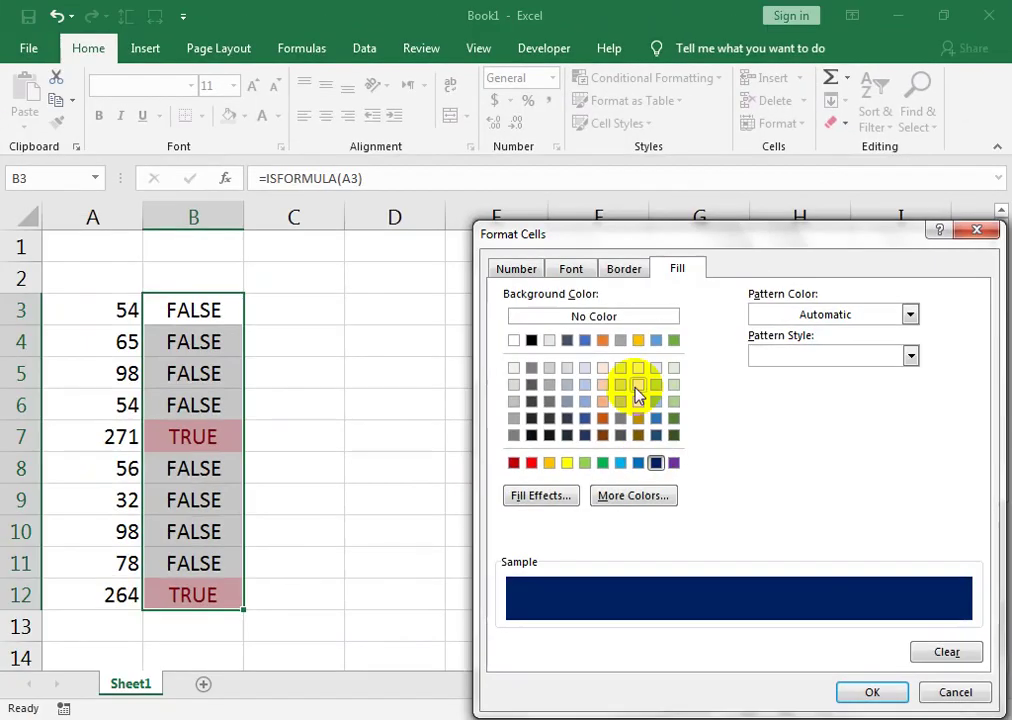
{"action": "left_click", "coordinate": [571, 268]}
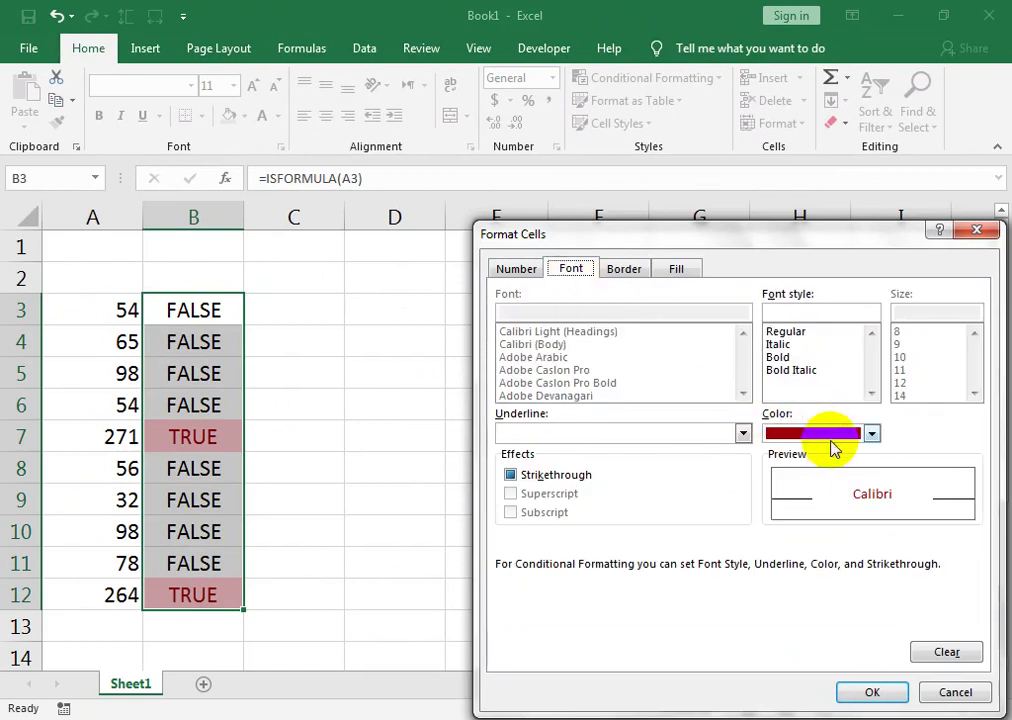
{"action": "left_click", "coordinate": [833, 433]}
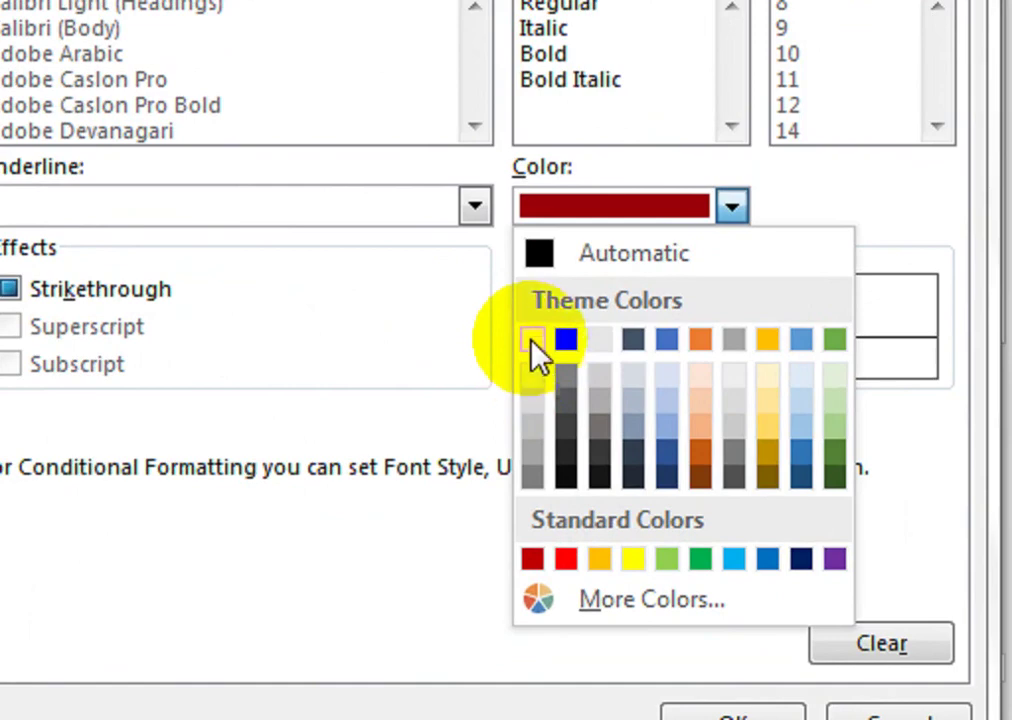
{"action": "left_click", "coordinate": [534, 344]}
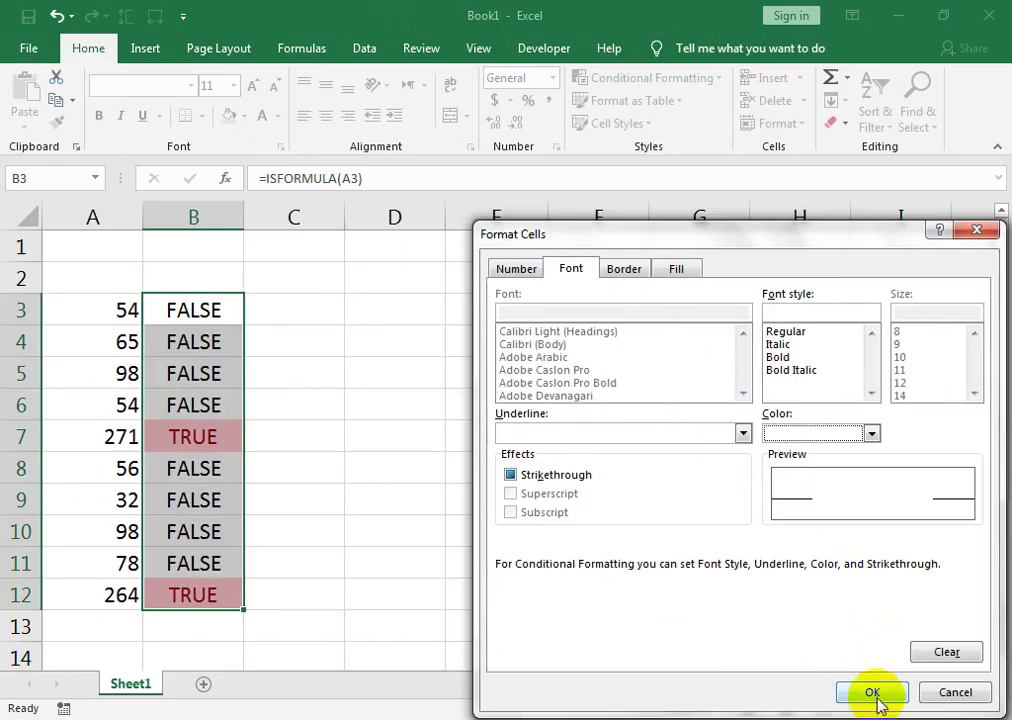
{"action": "left_click", "coordinate": [872, 692]}
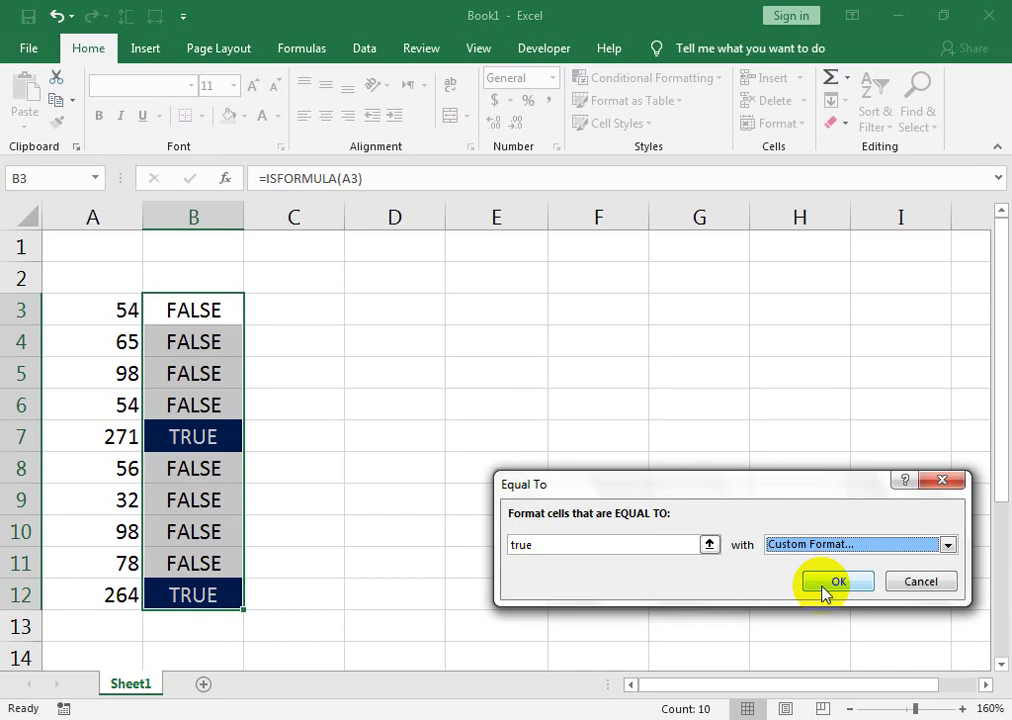
{"action": "left_click", "coordinate": [834, 582]}
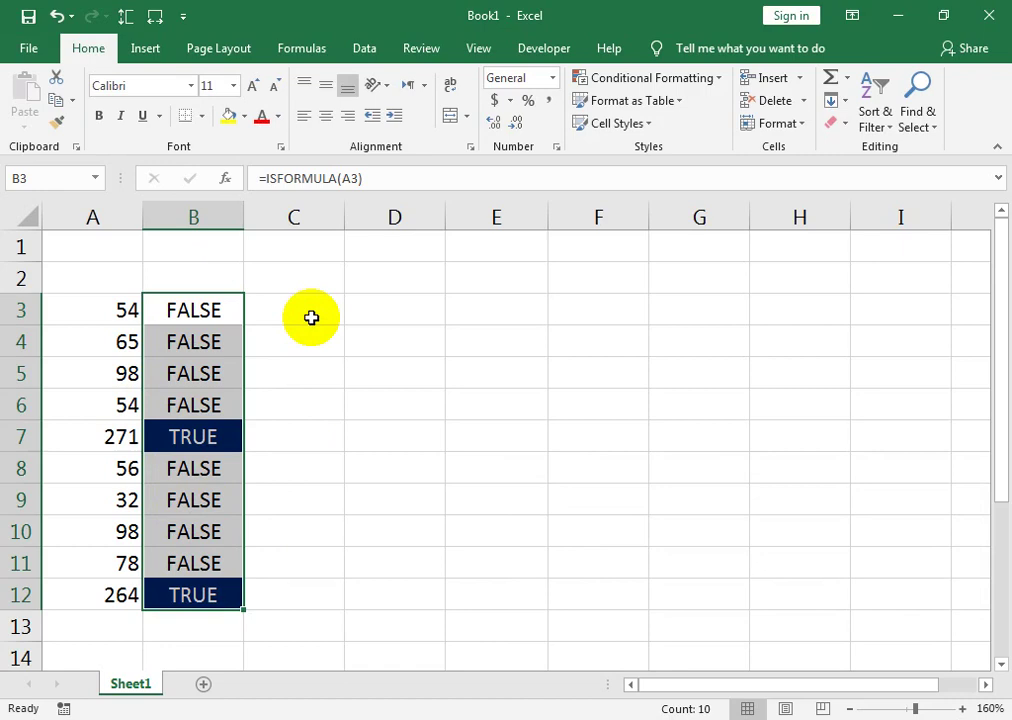
Begin C3's formula as =IF(ISFORMULA(A3) using the autocomplete list
{"action": "left_click", "coordinate": [311, 318]}
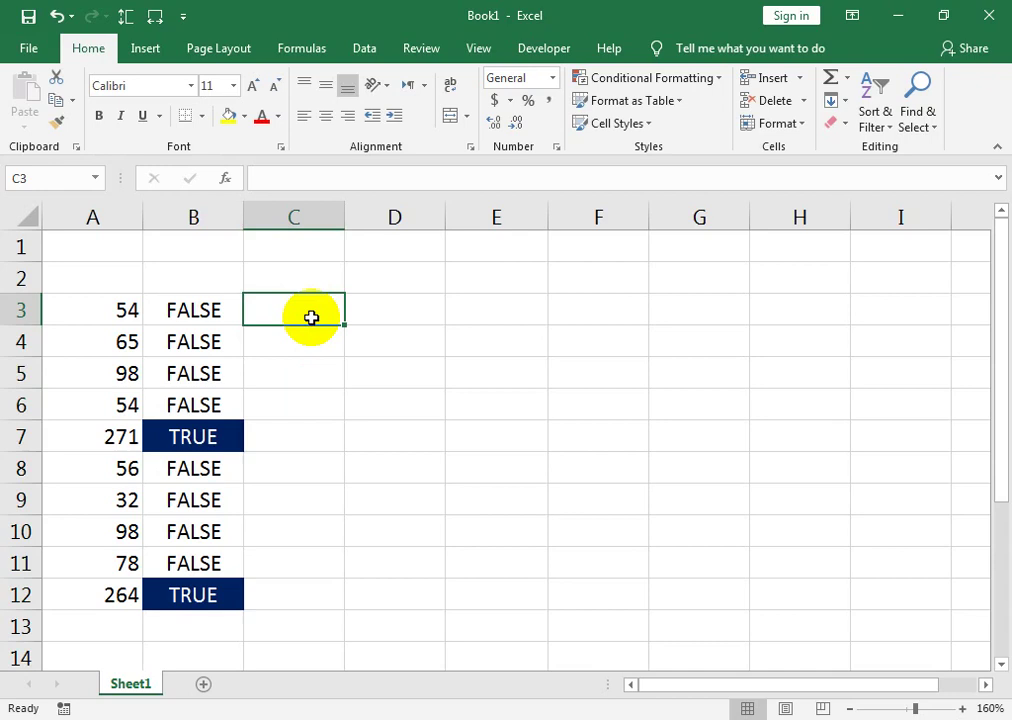
{"action": "type", "text": "="}
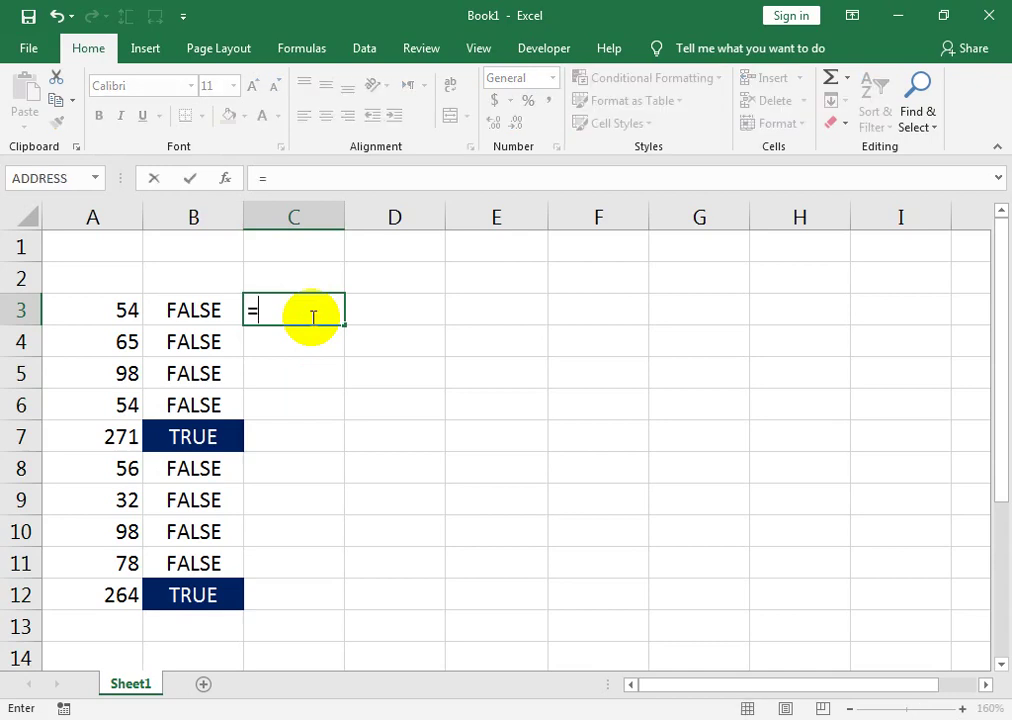
{"action": "type", "text": "if"}
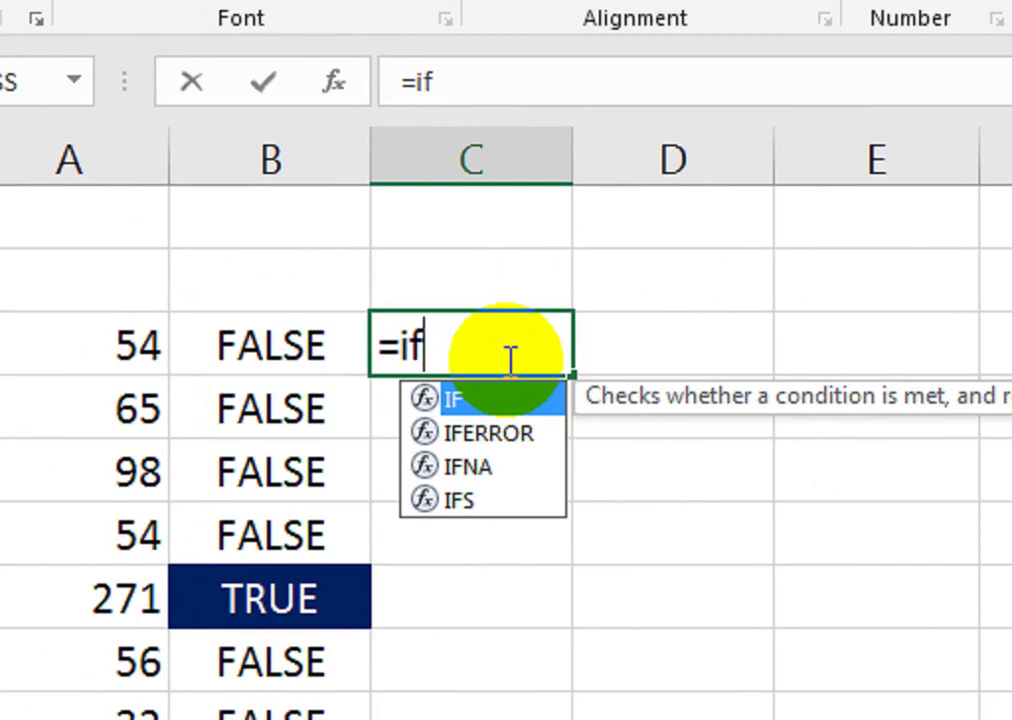
{"action": "type", "text": "("}
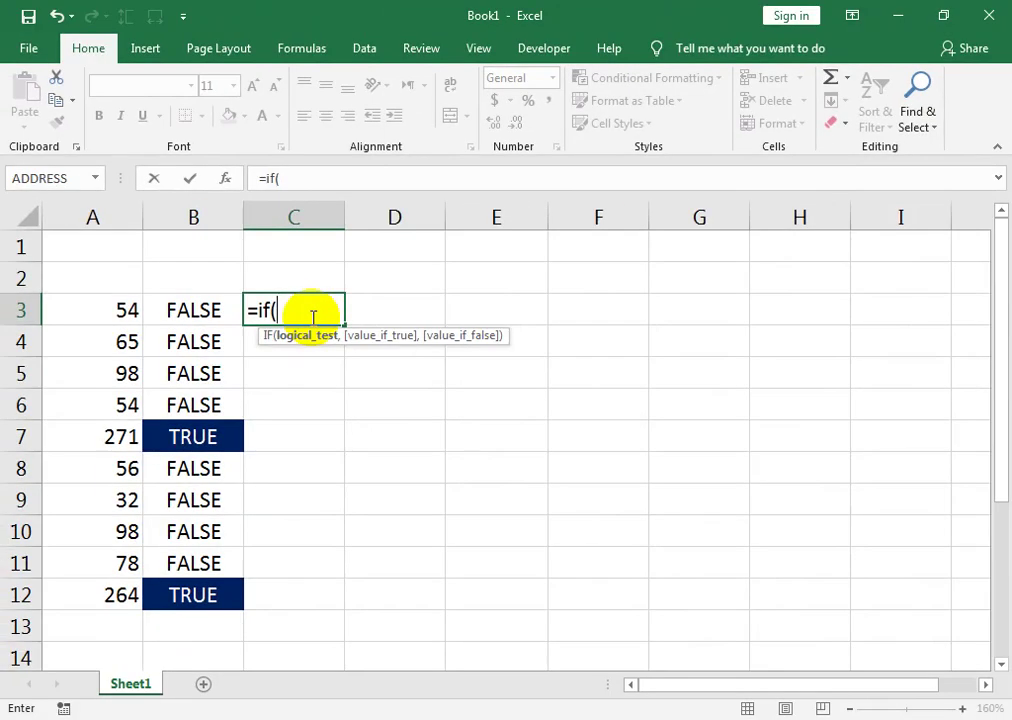
{"action": "key", "text": "Left"}
{"action": "key", "text": "Left"}
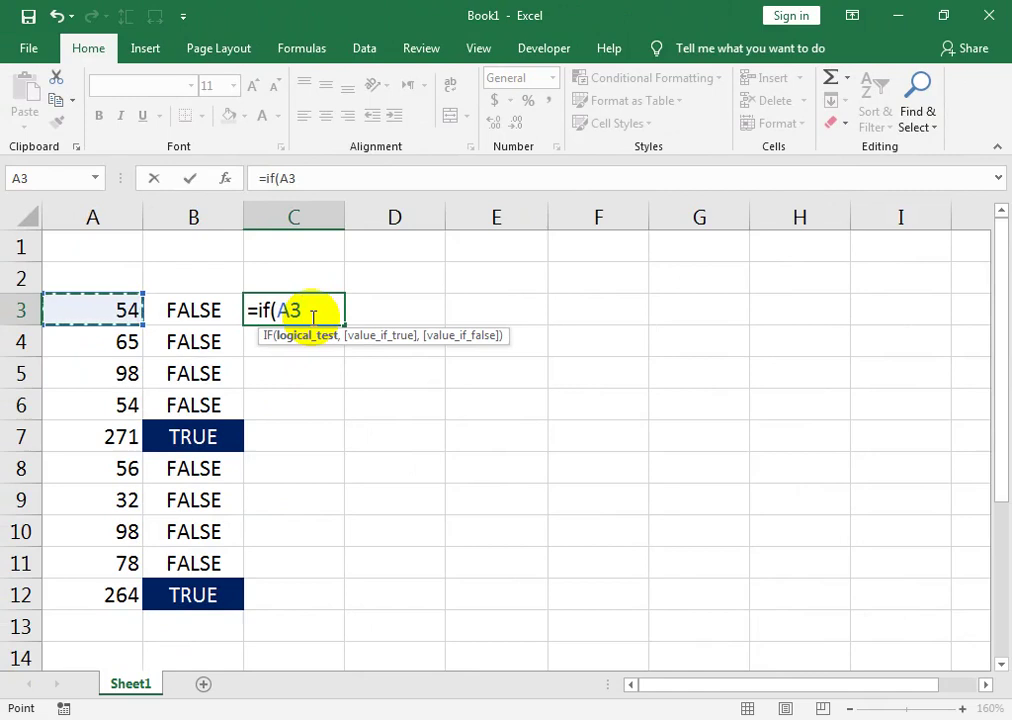
{"action": "key", "text": "BackSpace"}
{"action": "key", "text": "BackSpace"}
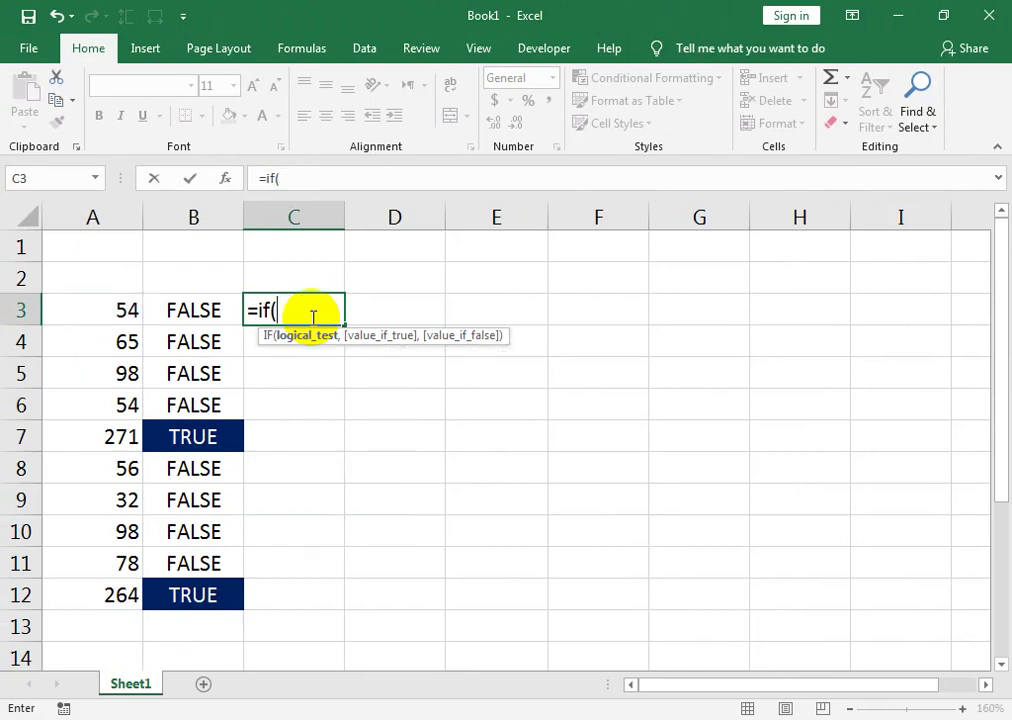
{"action": "type", "text": "is"}
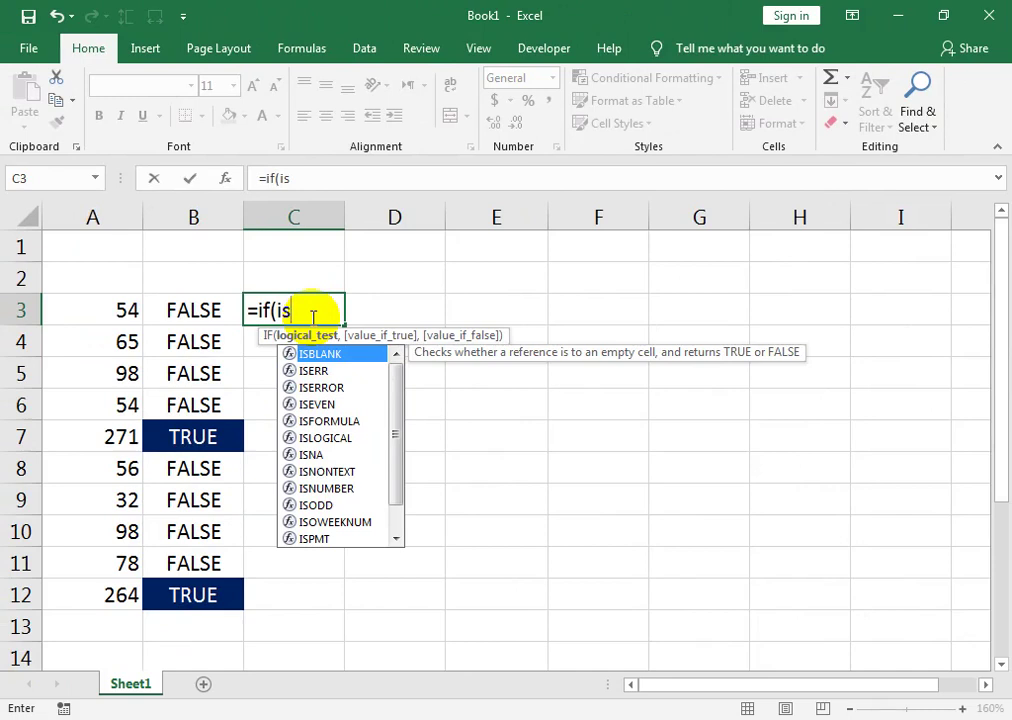
{"action": "key", "text": "Down"}
{"action": "key", "text": "Down"}
{"action": "key", "text": "Down"}
{"action": "key", "text": "Down"}
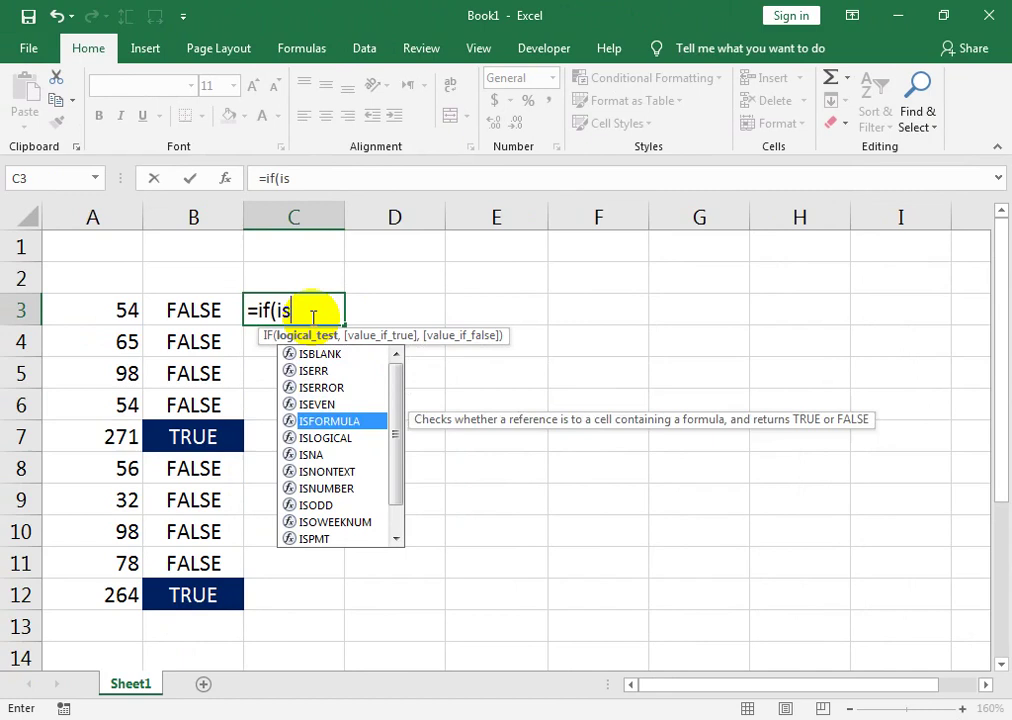
{"action": "key", "text": "Tab"}
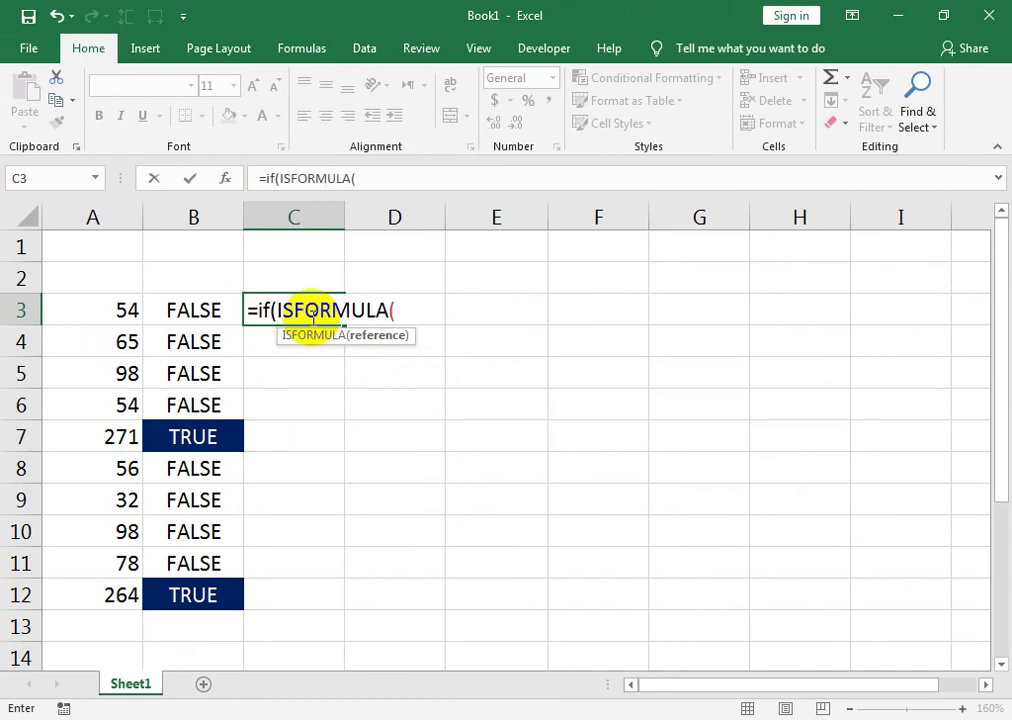
{"action": "key", "text": "Left"}
{"action": "key", "text": "Left"}
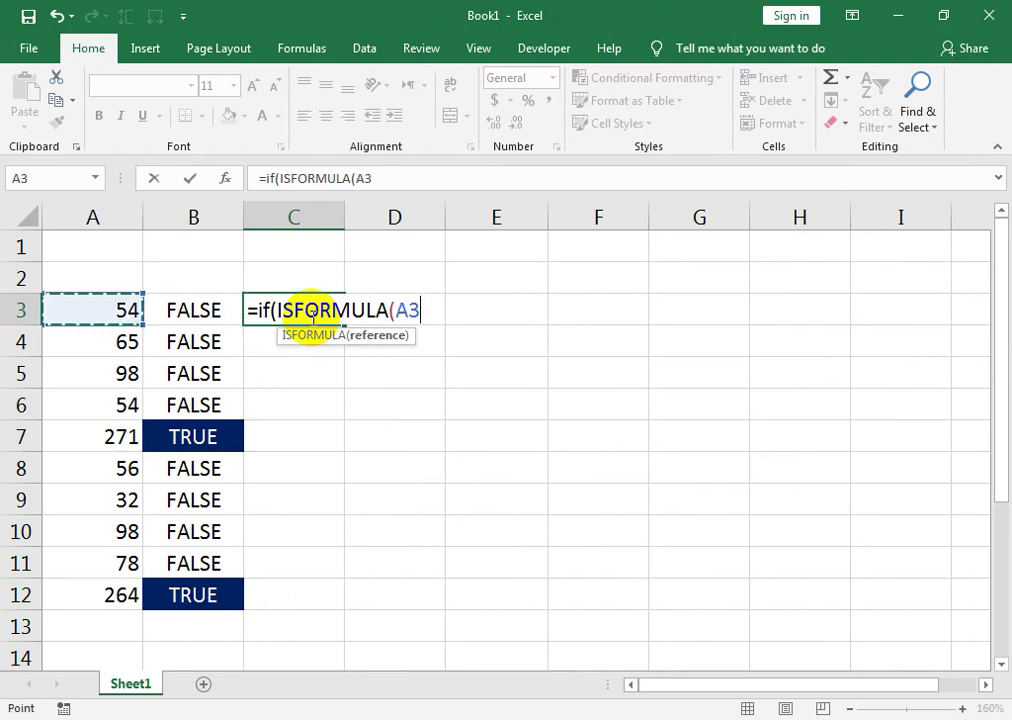
{"action": "type", "text": ")"}
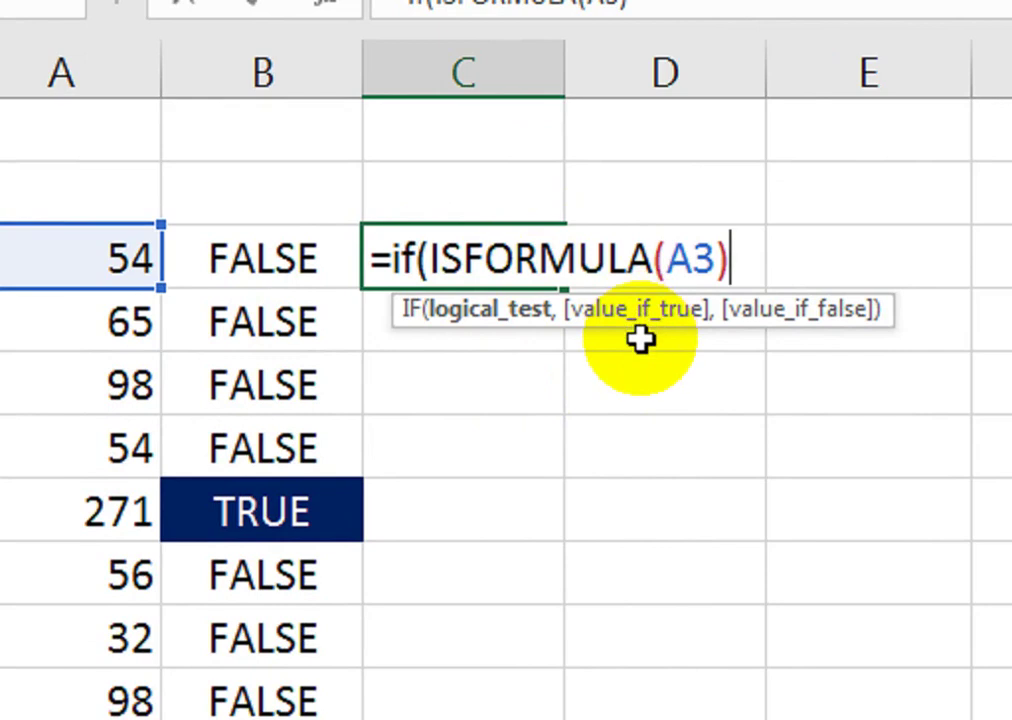
Complete C3 as =IF(ISFORMULA(A3),"YES","NO"), which shows NO
{"action": "type", "text": ","}
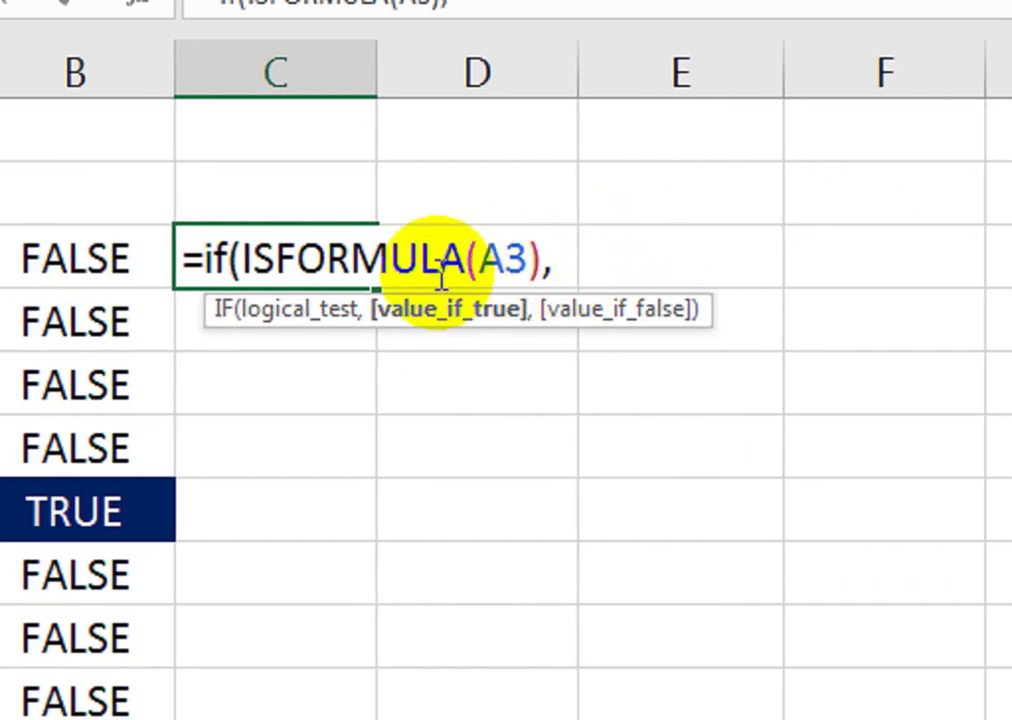
{"action": "type", "text": ","}
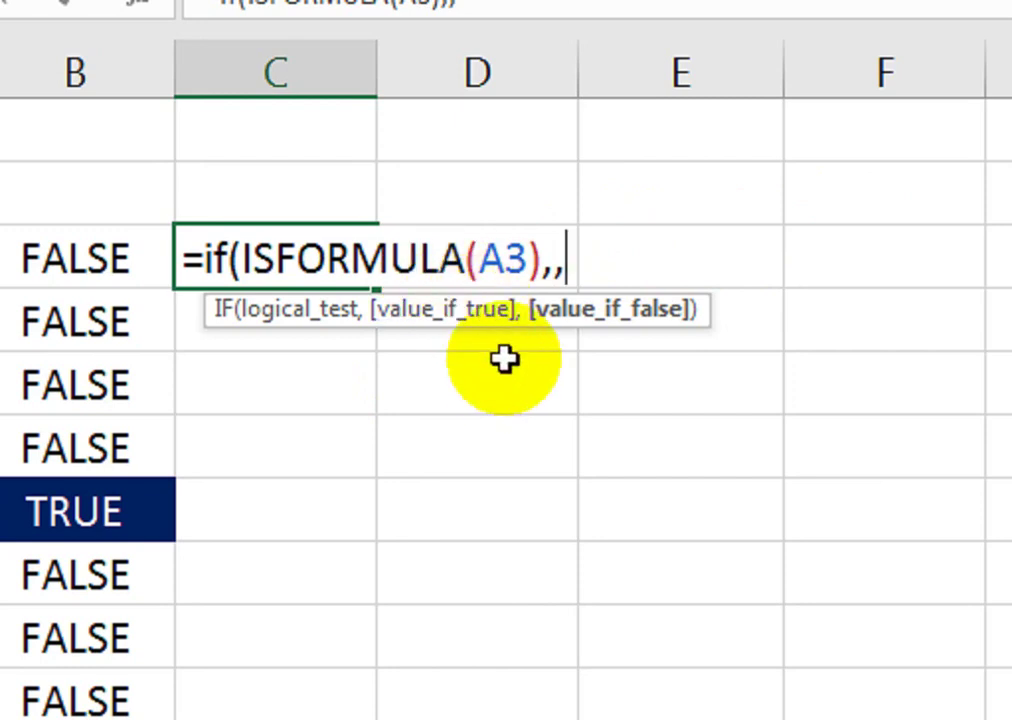
{"action": "key", "text": "BackSpace"}
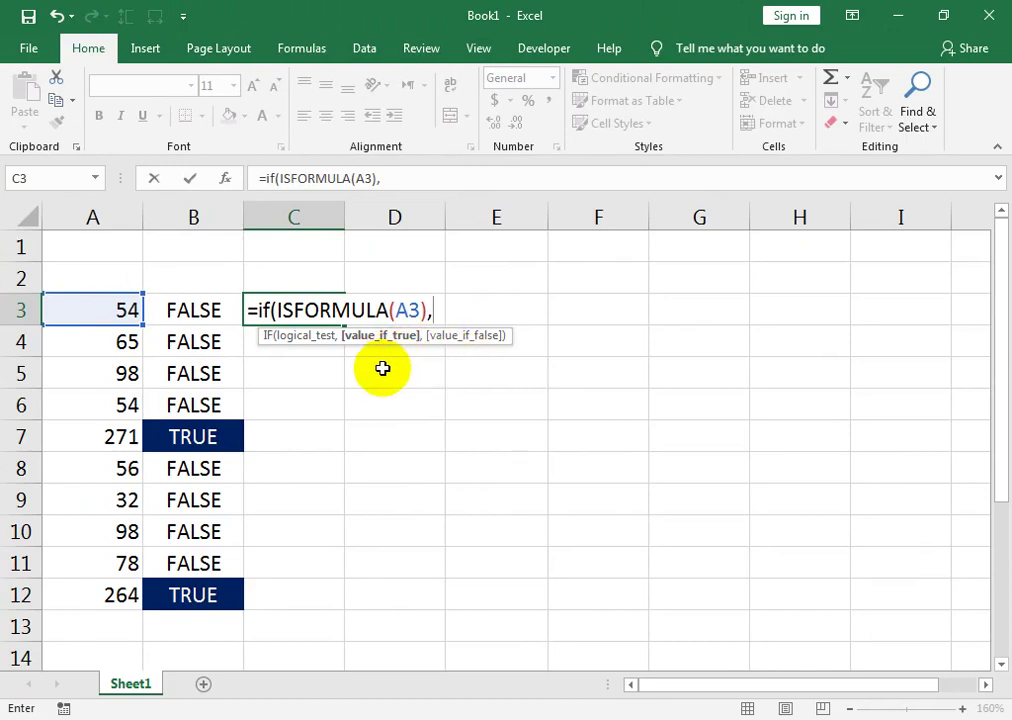
{"action": "type", "text": "\""}
{"action": "type", "text": "YES\""}
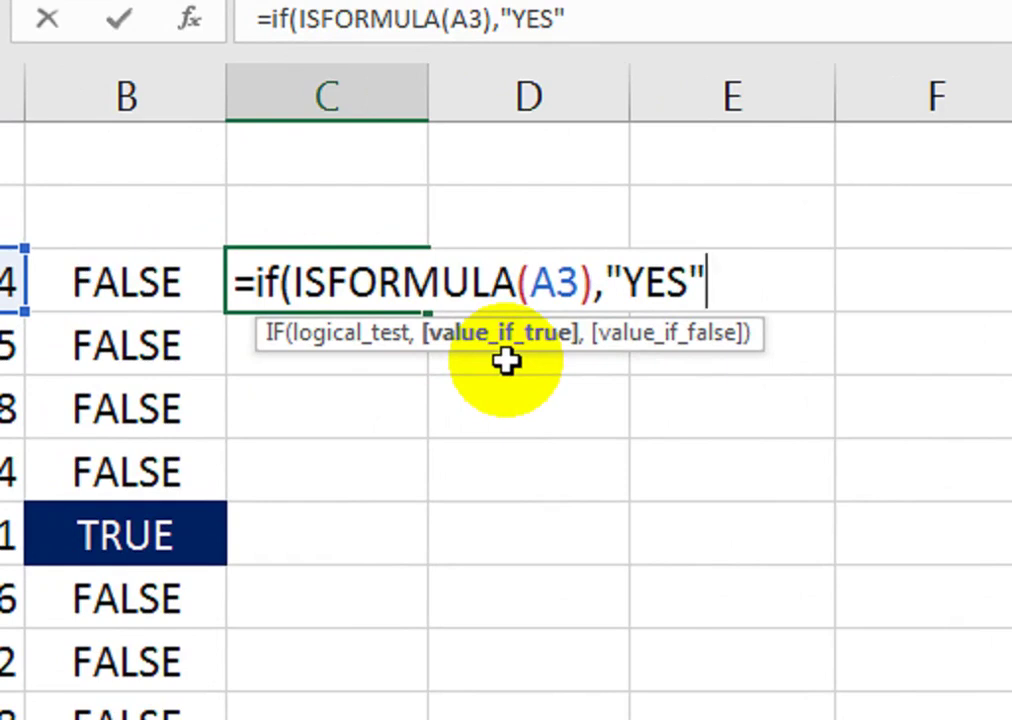
{"action": "type", "text": ","}
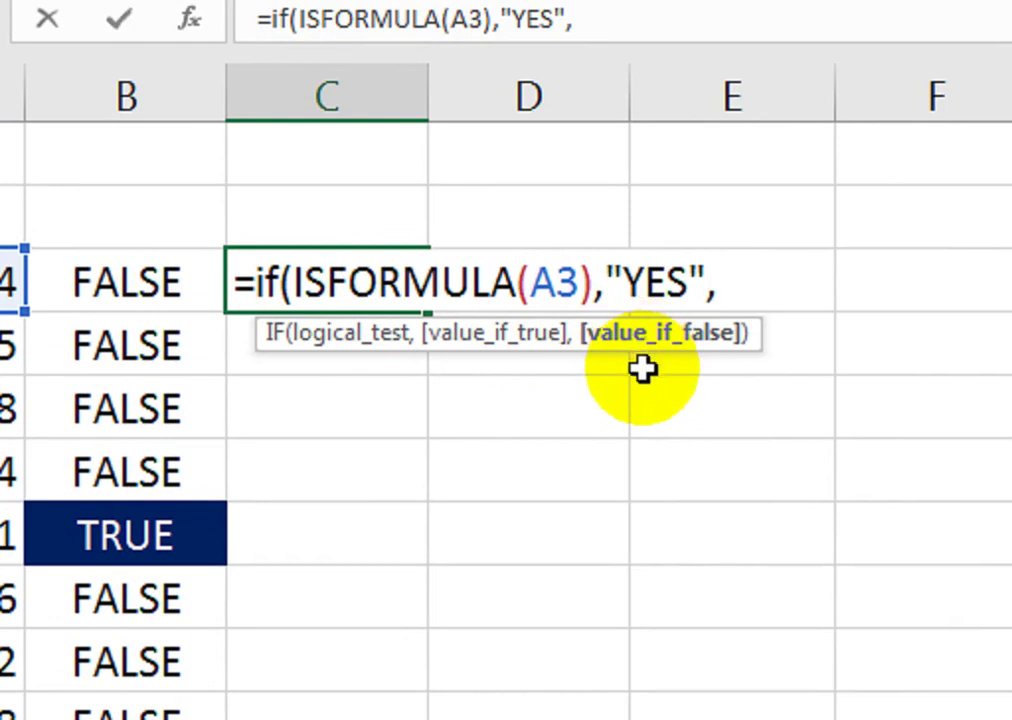
{"action": "type", "text": "\""}
{"action": "type", "text": "no"}
{"action": "key", "text": "BackSpace"}
{"action": "key", "text": "BackSpace"}
{"action": "type", "text": "NO"}
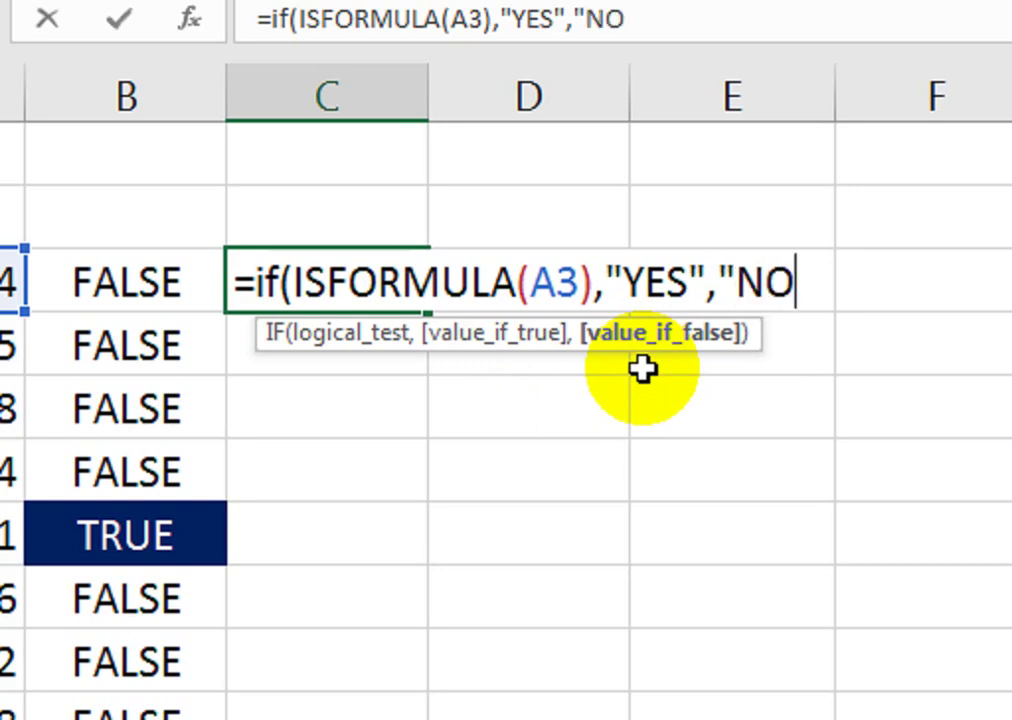
{"action": "type", "text": "\""}
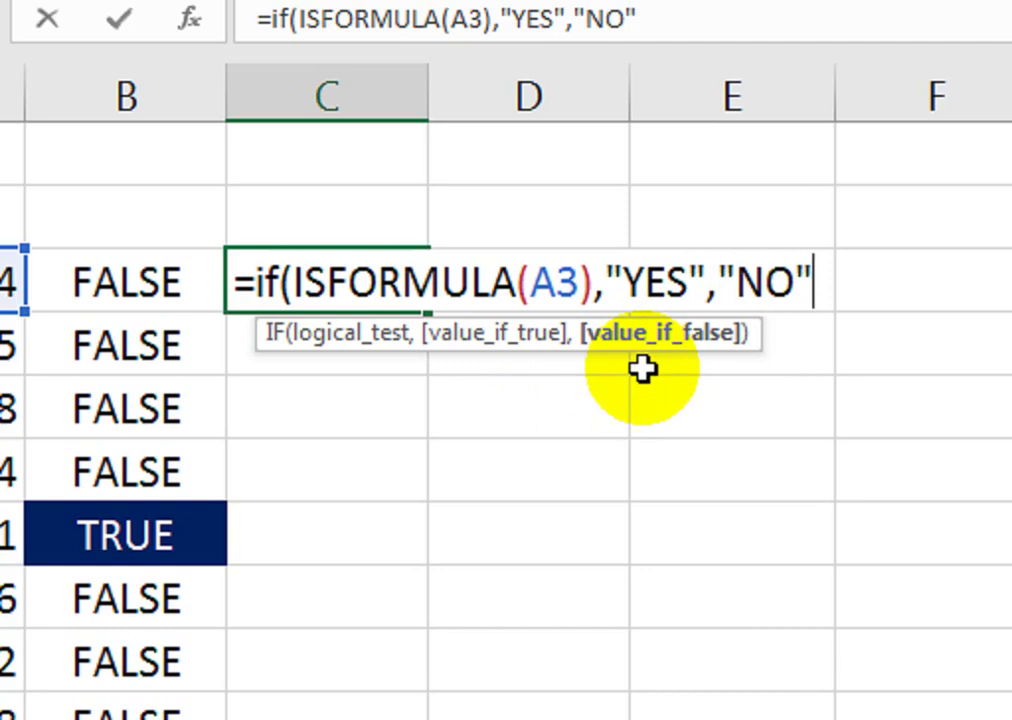
{"action": "type", "text": ")"}
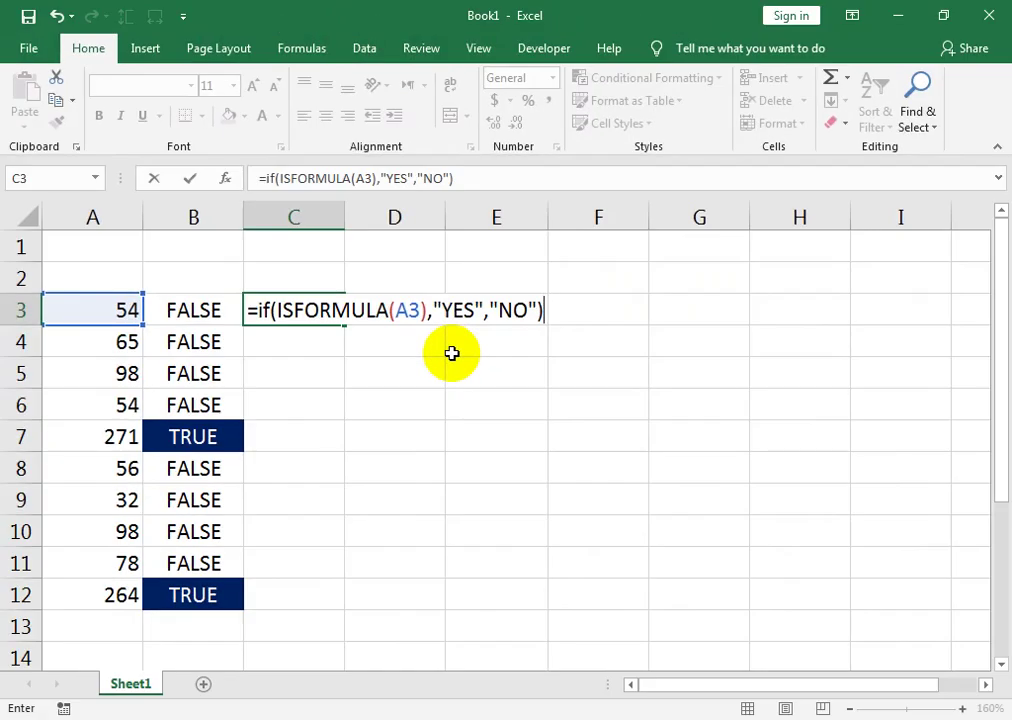
{"action": "key", "text": "Return"}
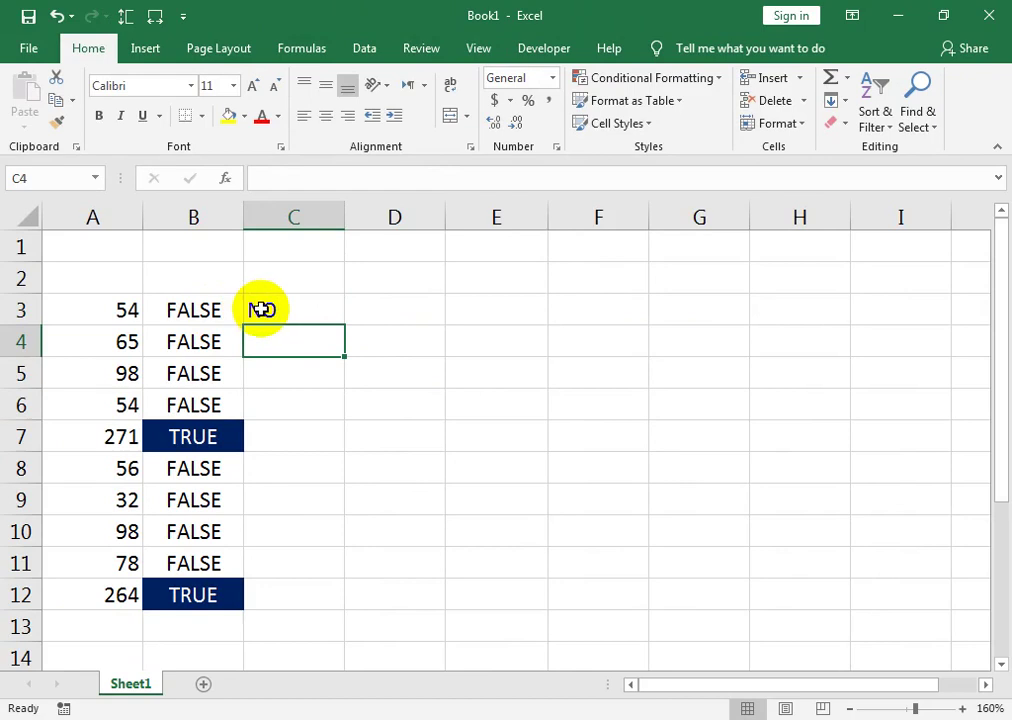
Copy the C3 YES/NO formula down to C12, then inspect C7 and C6
{"action": "left_click", "coordinate": [337, 303]}
{"action": "left_click_drag", "start_coordinate": [345, 326], "coordinate": [359, 601]}
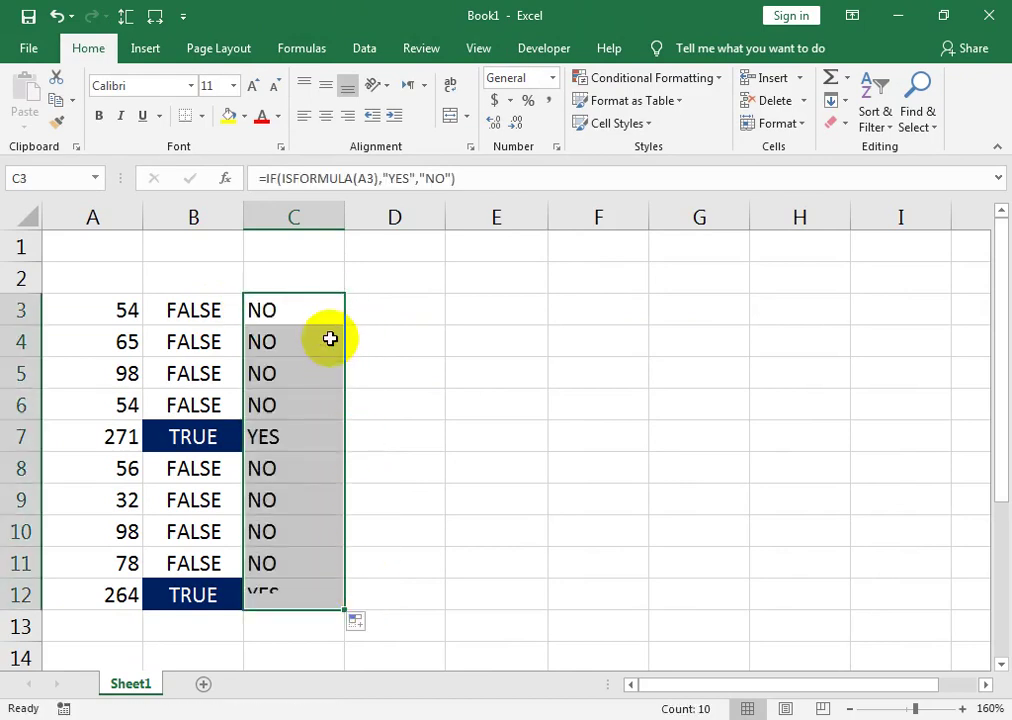
{"action": "left_click", "coordinate": [275, 437]}
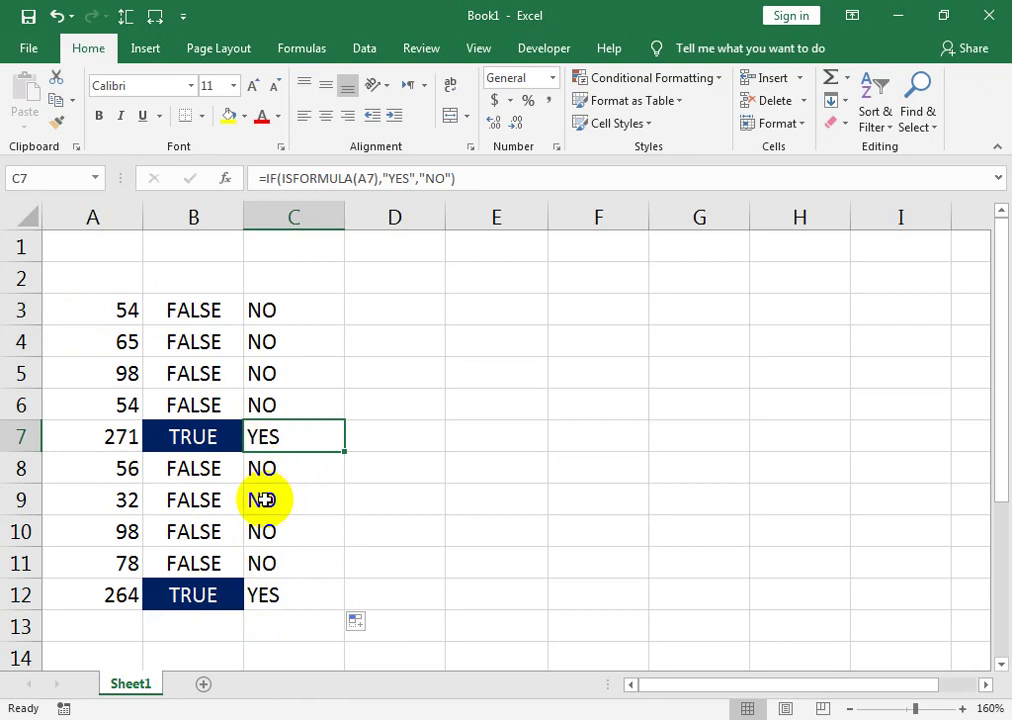
{"action": "left_click", "coordinate": [309, 400]}
Type jan in E3, auto-fill jan through oct down to E12, and widen column E
{"action": "key", "text": "Right"}
{"action": "key", "text": "Right"}
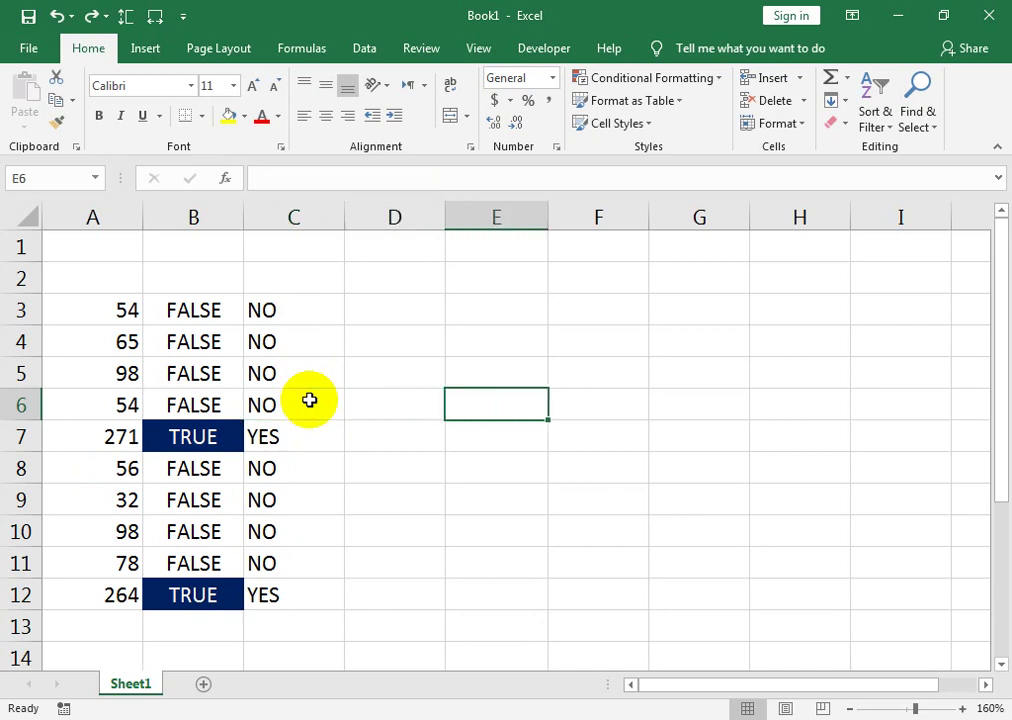
{"action": "key", "text": "Up"}
{"action": "key", "text": "Up"}
{"action": "key", "text": "Up"}
{"action": "type", "text": "ja"}
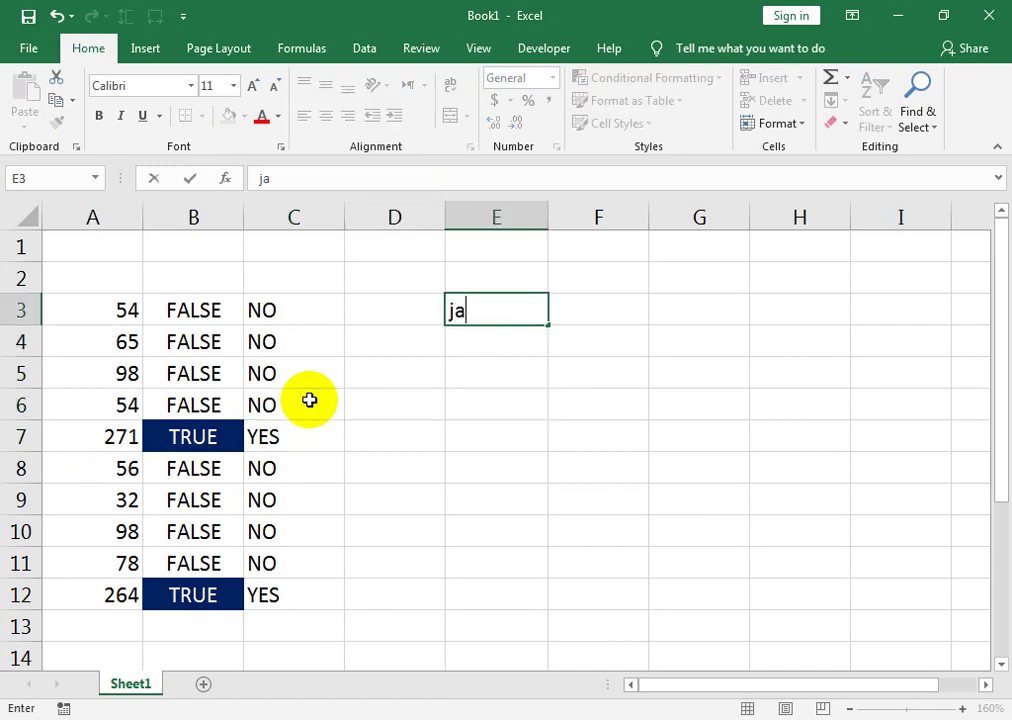
{"action": "key", "text": "Return"}
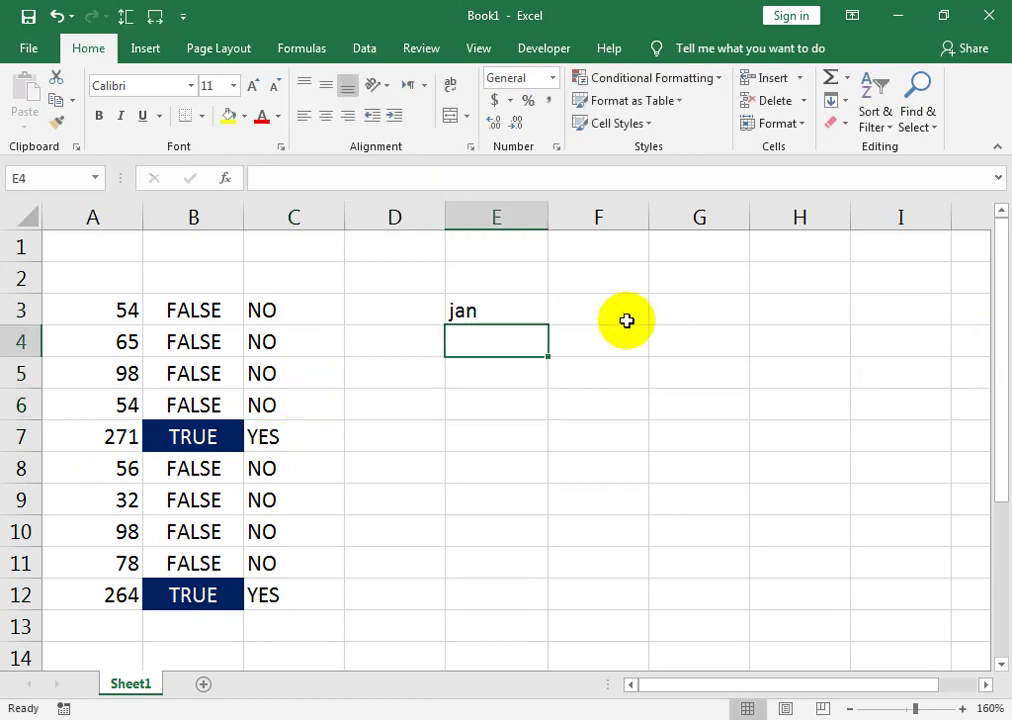
{"action": "key", "text": "Up"}
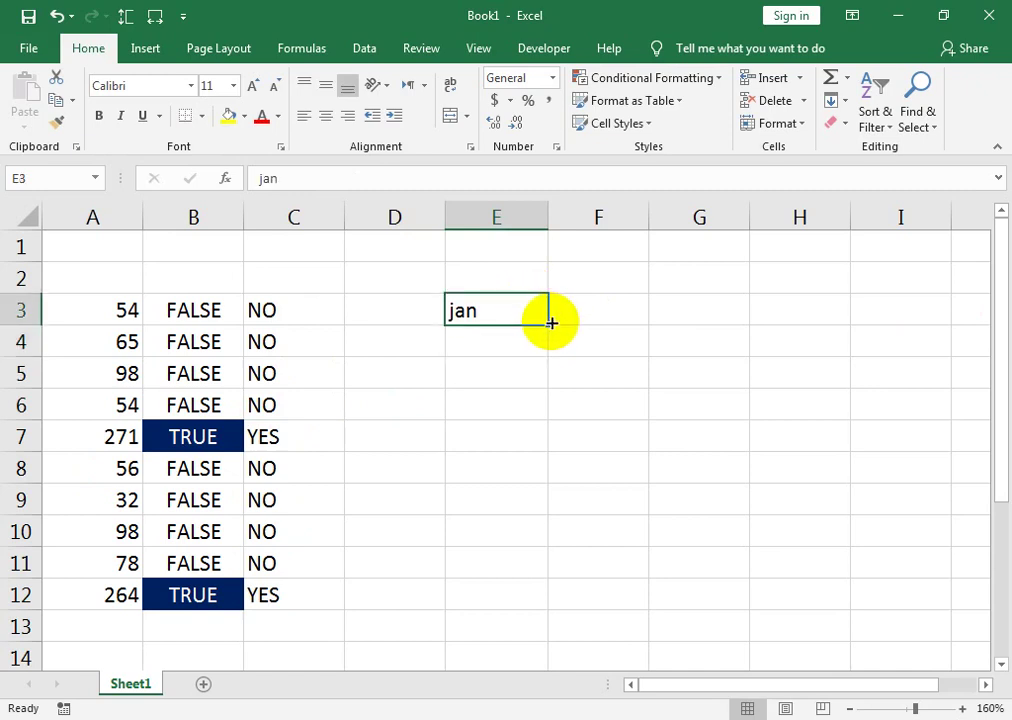
{"action": "left_click_drag", "start_coordinate": [551, 322], "coordinate": [510, 594]}
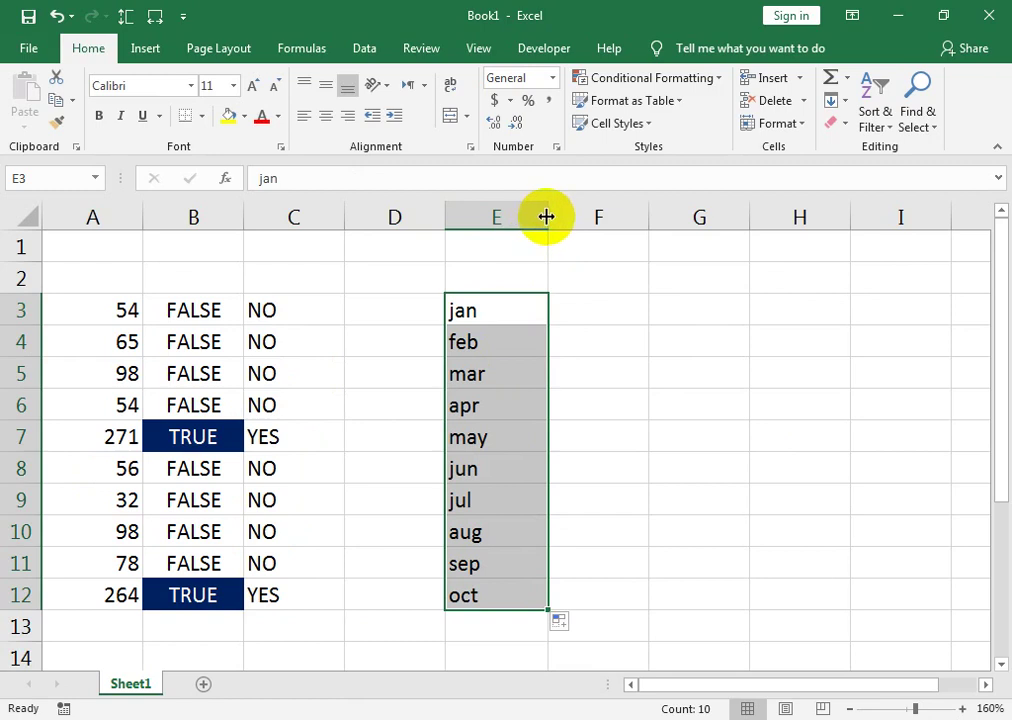
{"action": "left_click_drag", "start_coordinate": [547, 217], "coordinate": [936, 240]}
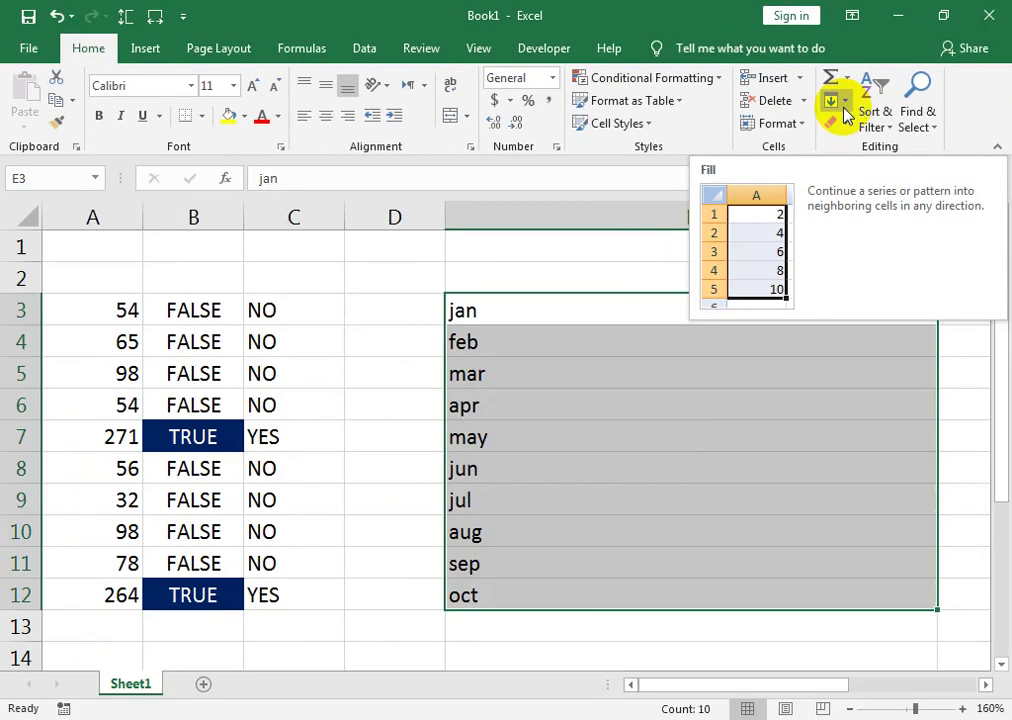
Justify the months into E3, then narrow column E and re-justify them across E3:E9
{"action": "left_click", "coordinate": [836, 102]}
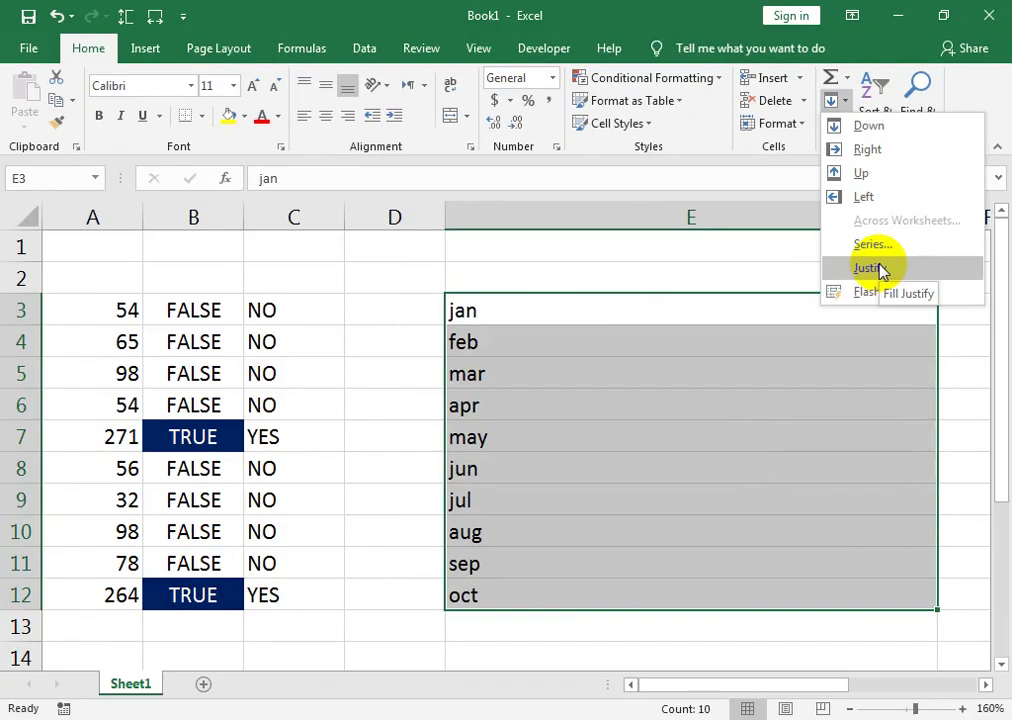
{"action": "left_click", "coordinate": [752, 378]}
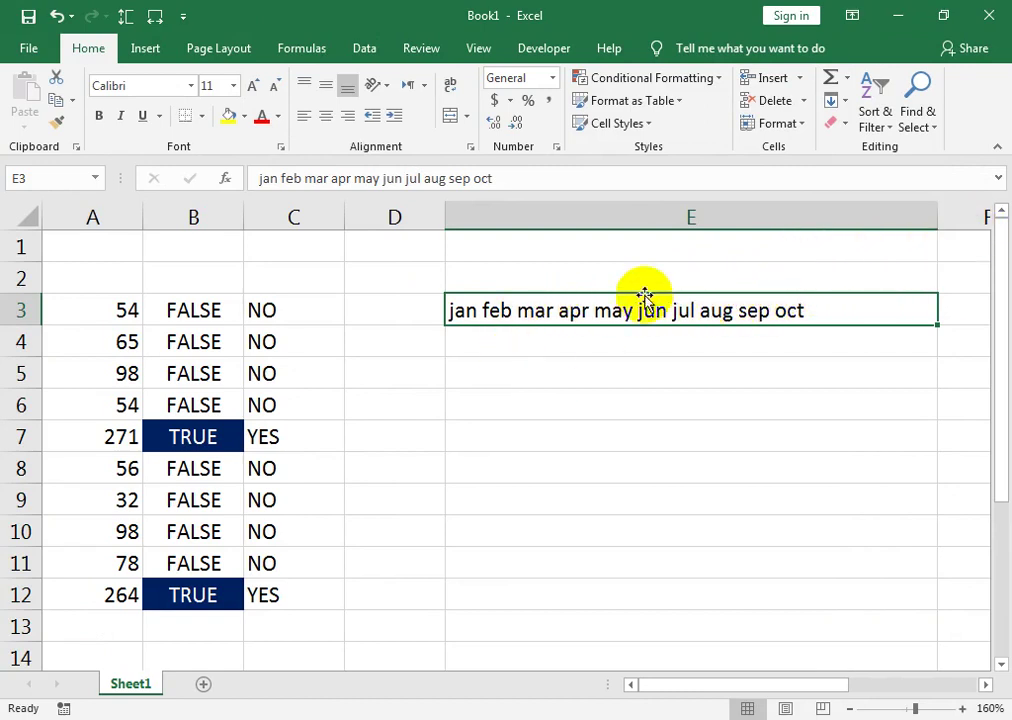
{"action": "mouse_move", "coordinate": [938, 217]}
{"action": "left_mouse_down"}
{"action": "mouse_move", "coordinate": [870, 212]}
{"action": "mouse_move", "coordinate": [520, 291]}
{"action": "mouse_move", "coordinate": [491, 601]}
{"action": "left_mouse_up"}
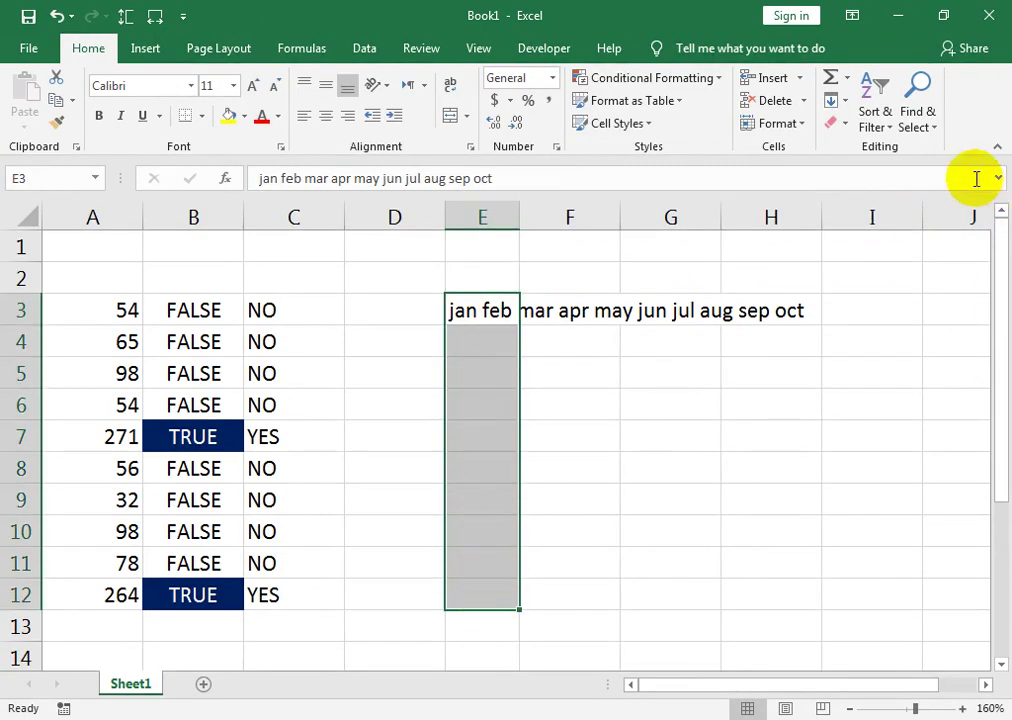
{"action": "left_click", "coordinate": [833, 101]}
{"action": "left_click", "coordinate": [858, 268]}
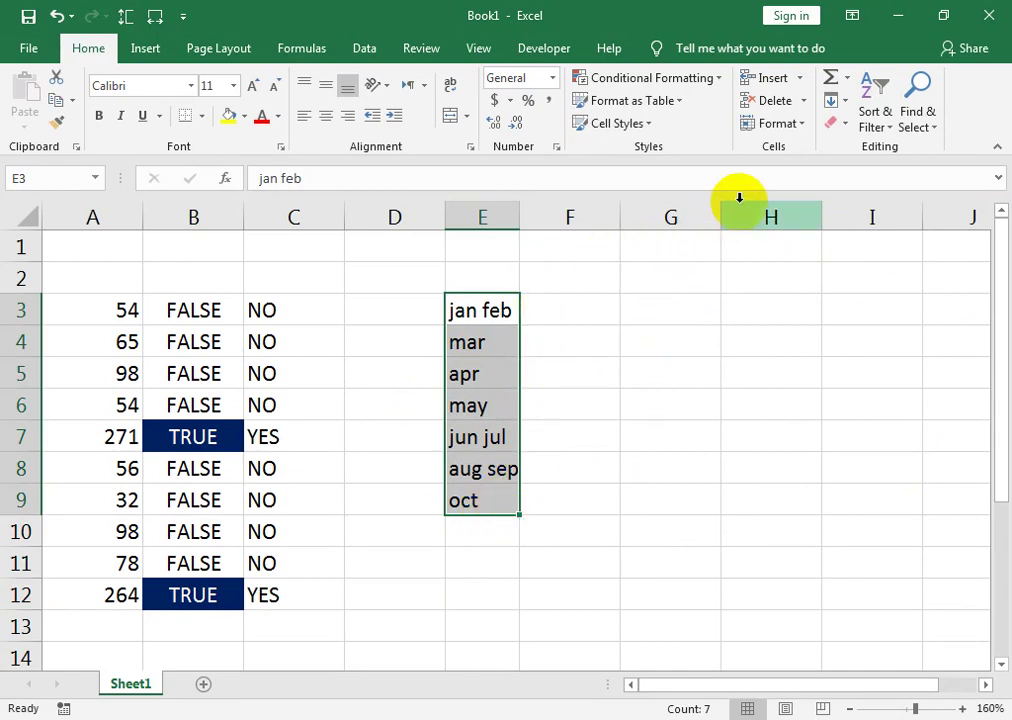
{"action": "key", "text": "ctrl+q"}
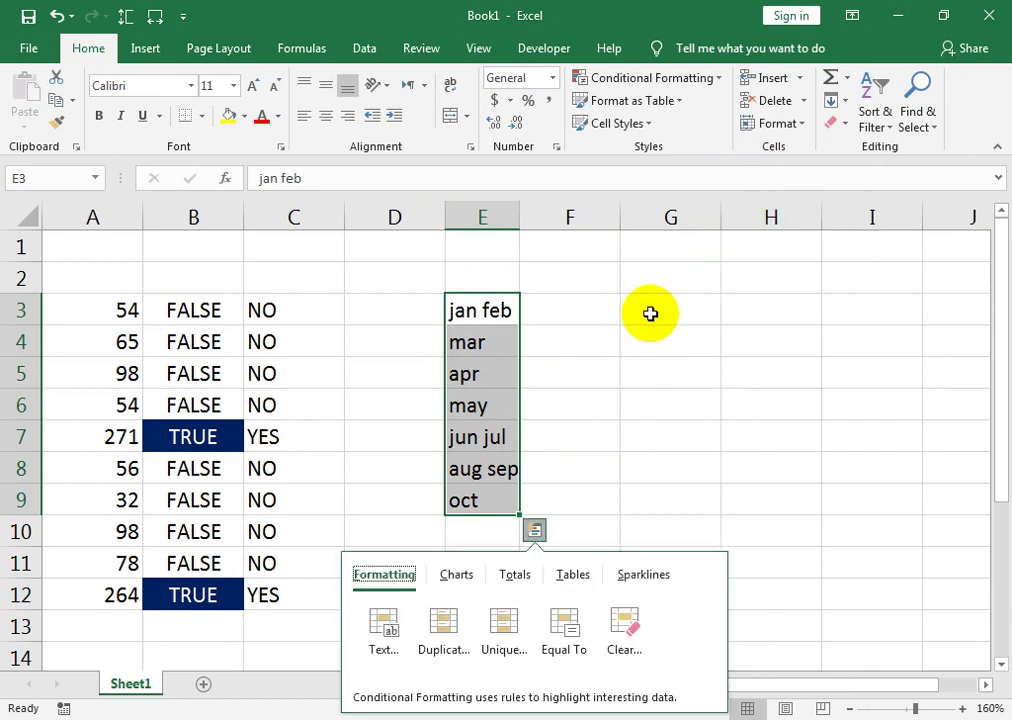
Enter 45, 65, 56 and 45 into G3:G6
{"action": "left_click", "coordinate": [650, 314]}
{"action": "type", "text": "45"}
{"action": "key", "text": "Return"}
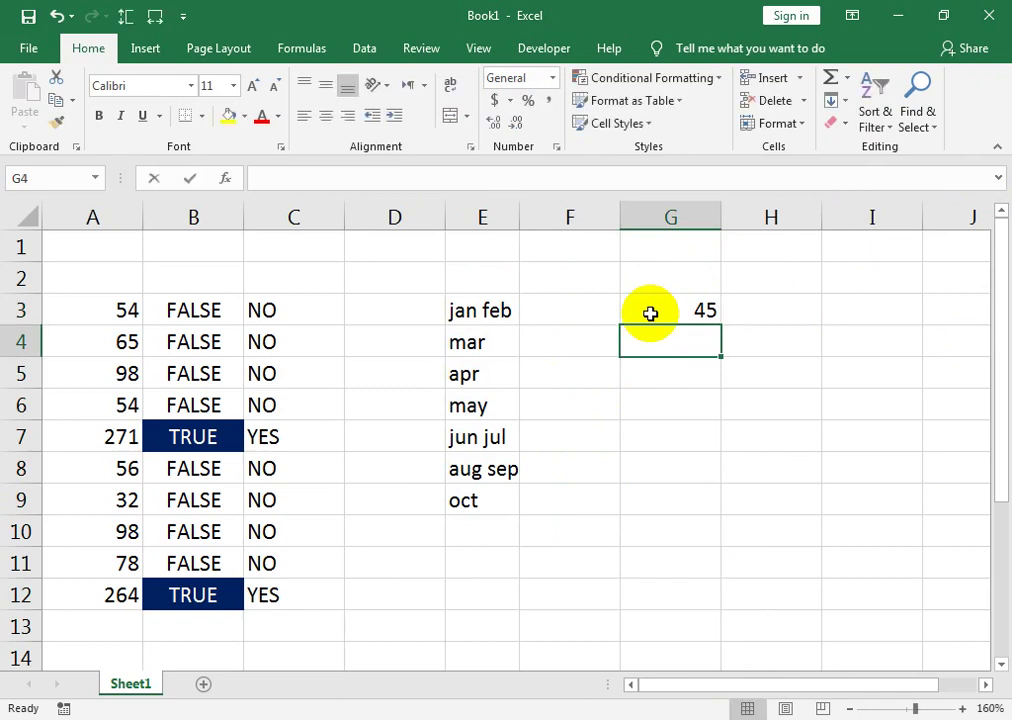
{"action": "type", "text": "65"}
{"action": "key", "text": "Return"}
{"action": "type", "text": "56"}
{"action": "key", "text": "Return"}
{"action": "key", "text": "Return"}
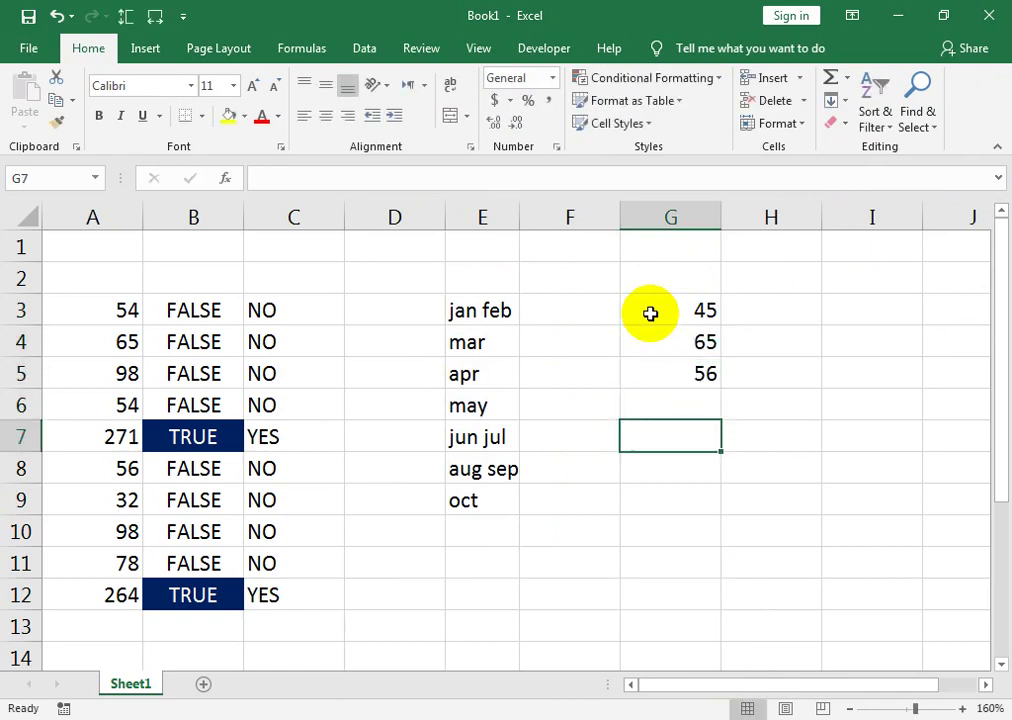
{"action": "key", "text": "Up"}
{"action": "type", "text": "45"}
{"action": "key", "text": "Return"}
Enter the link formula =G3 in cell I3
{"action": "key", "text": "Right"}
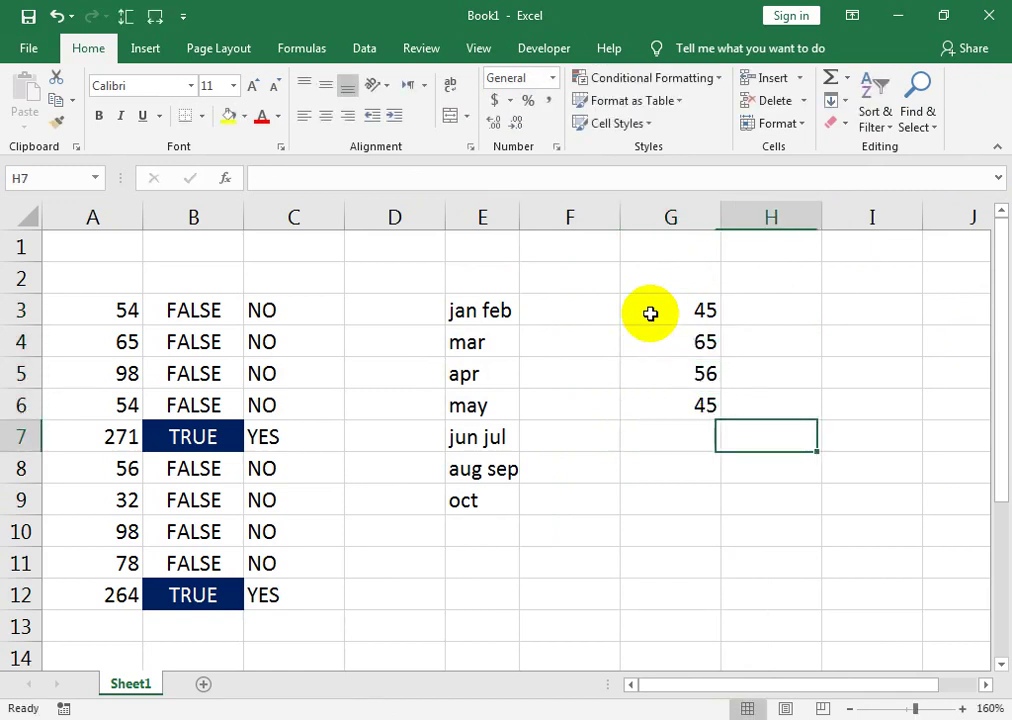
{"action": "key", "text": "Right"}
{"action": "key", "text": "Up"}
{"action": "key", "text": "Up"}
{"action": "key", "text": "Up"}
{"action": "key", "text": "Up"}
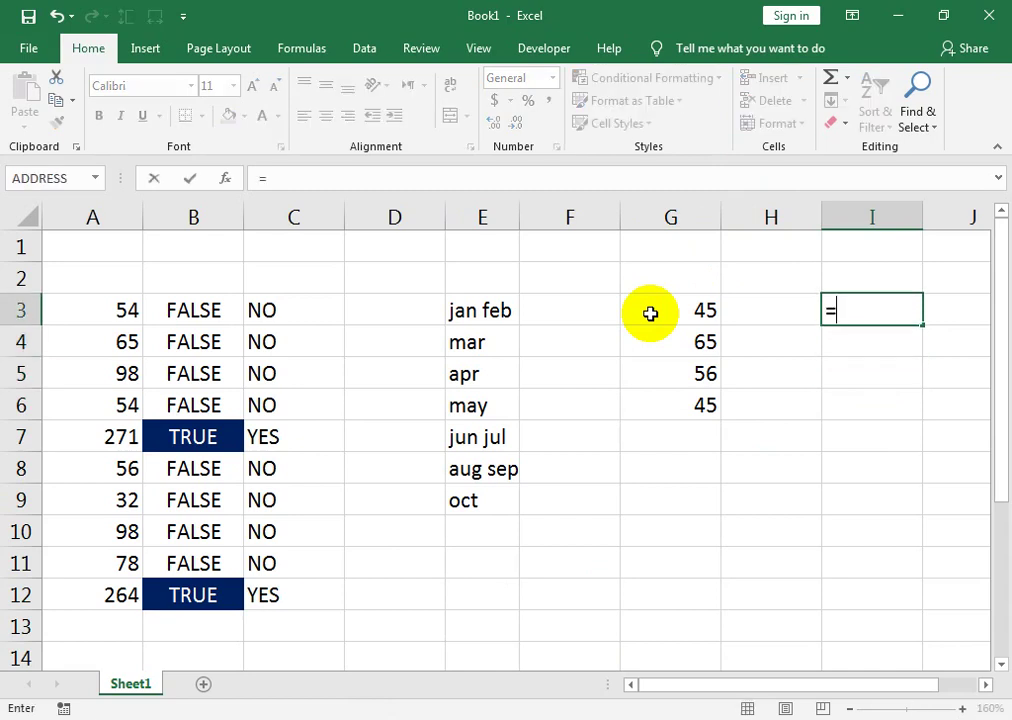
{"action": "key", "text": "Left"}
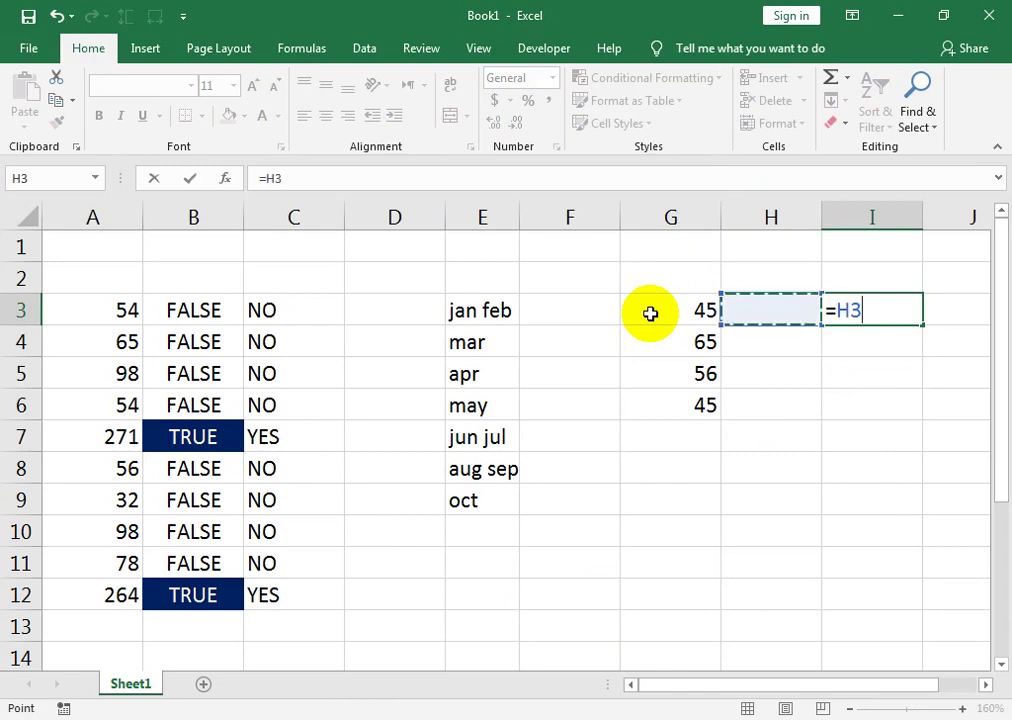
{"action": "key", "text": "Left"}
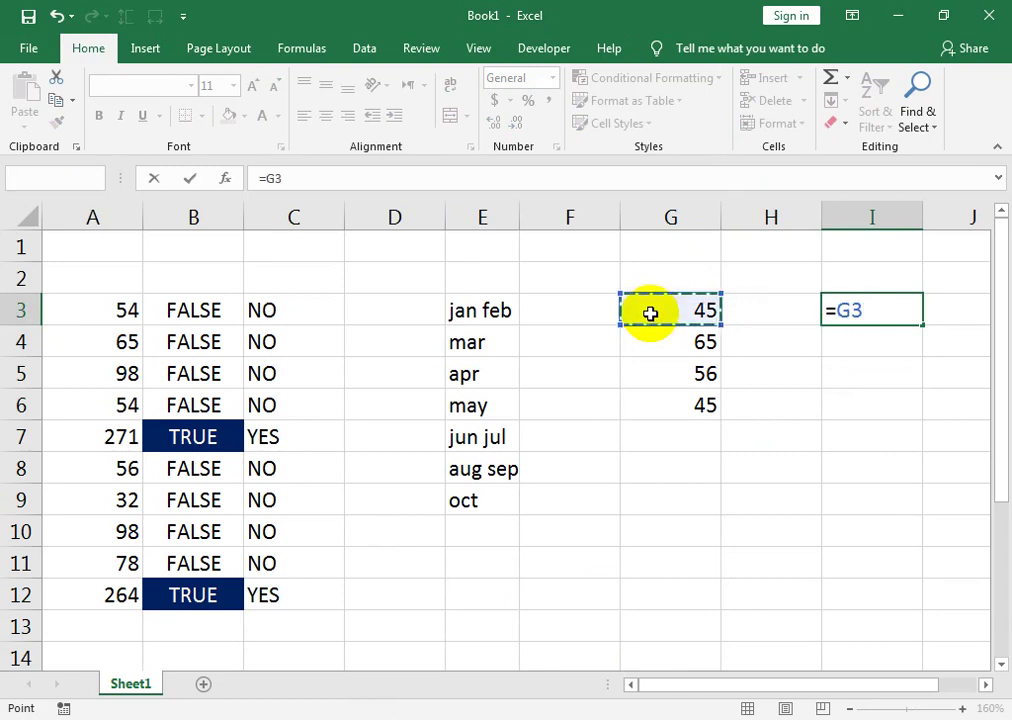
{"action": "key", "text": "Return"}
Change G3 to 'po' and check that I3's formula still refers to G3
{"action": "key", "text": "Left"}
{"action": "key", "text": "Left"}
{"action": "key", "text": "Up"}
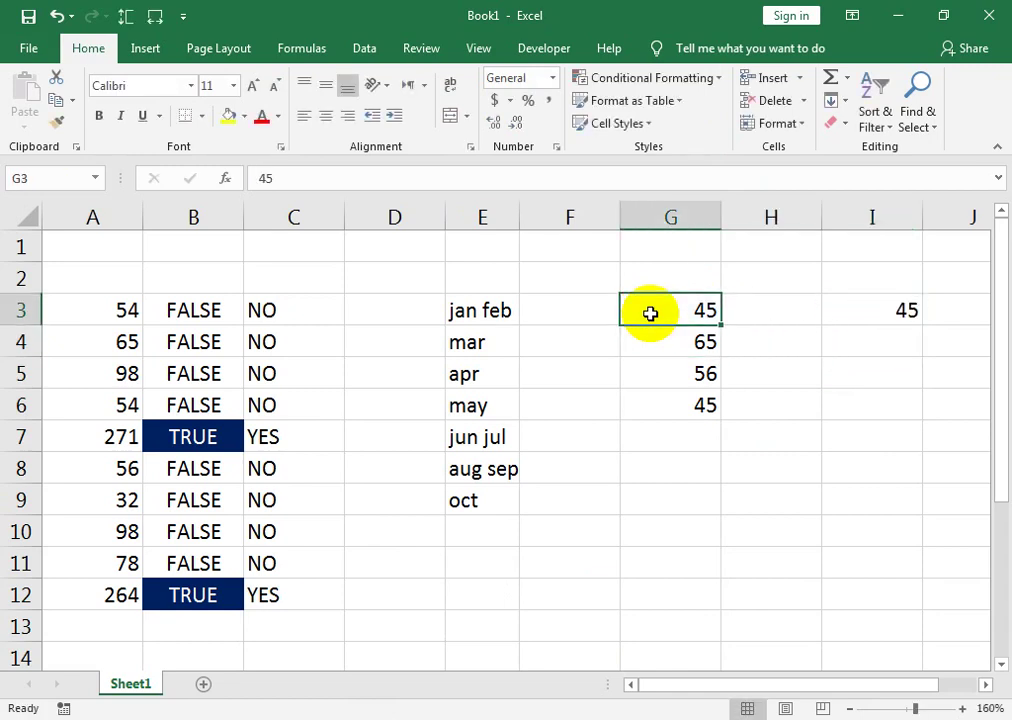
{"action": "type", "text": "po"}
{"action": "key", "text": "Return"}
{"action": "key", "text": "Right"}
{"action": "key", "text": "Right"}
{"action": "key", "text": "Left"}
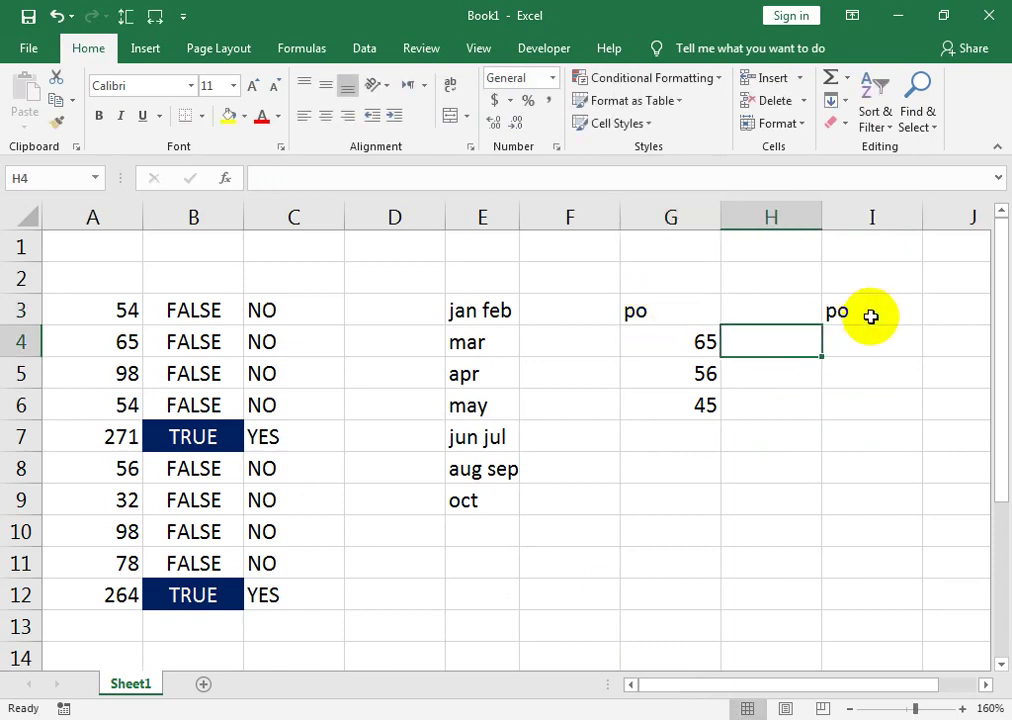
{"action": "double_click", "coordinate": [870, 316]}
{"action": "key", "text": "Return"}
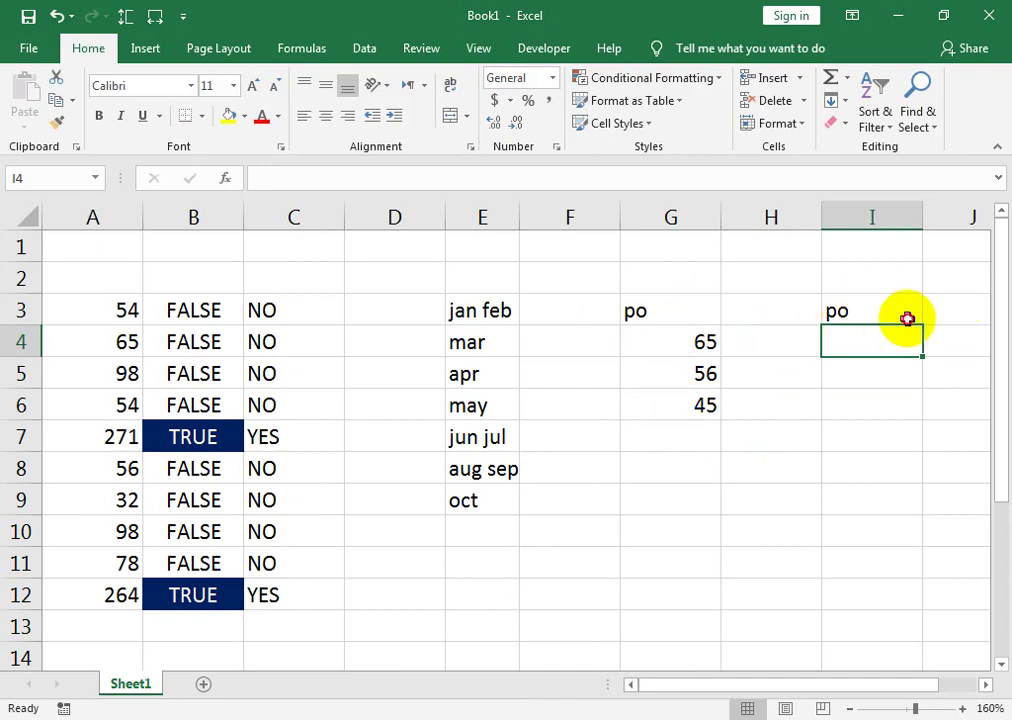
Fill the I3 link down to I6, test it by changing G6 to 'iy', then restore 45
{"action": "left_click", "coordinate": [906, 318]}
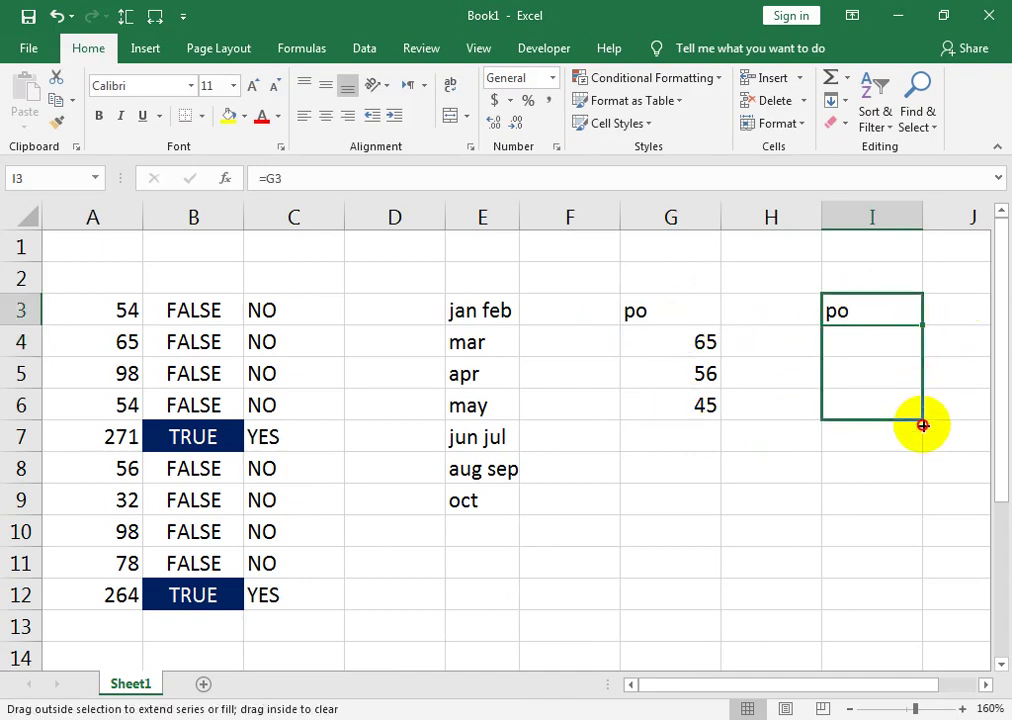
{"action": "left_click_drag", "start_coordinate": [924, 334], "coordinate": [922, 418]}
{"action": "left_click", "coordinate": [694, 392]}
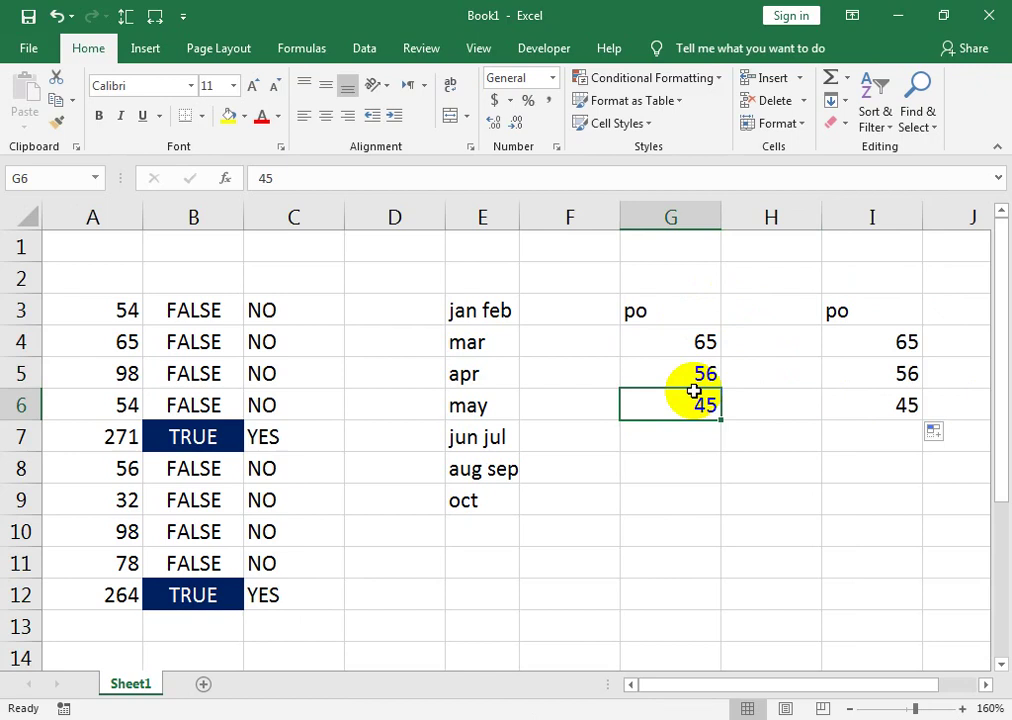
{"action": "type", "text": "iy"}
{"action": "key", "text": "Return"}
{"action": "left_click", "coordinate": [694, 392]}
{"action": "type", "text": "45"}
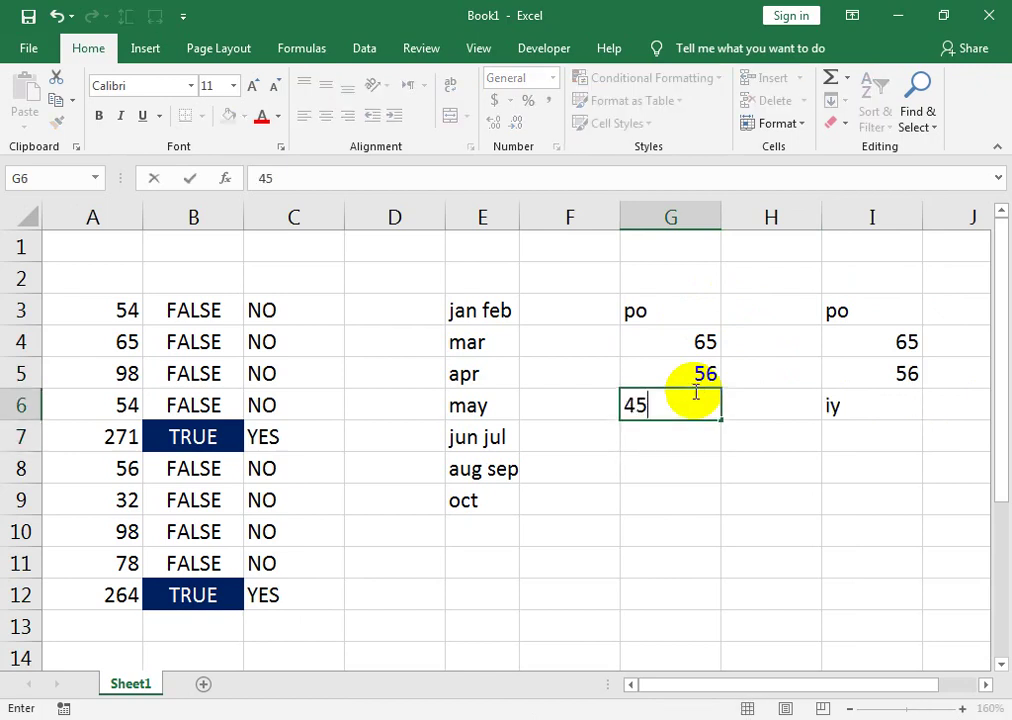
{"action": "key", "text": "Return"}
{"action": "key", "text": "Up"}
{"action": "key", "text": "Up"}
{"action": "key", "text": "Up"}
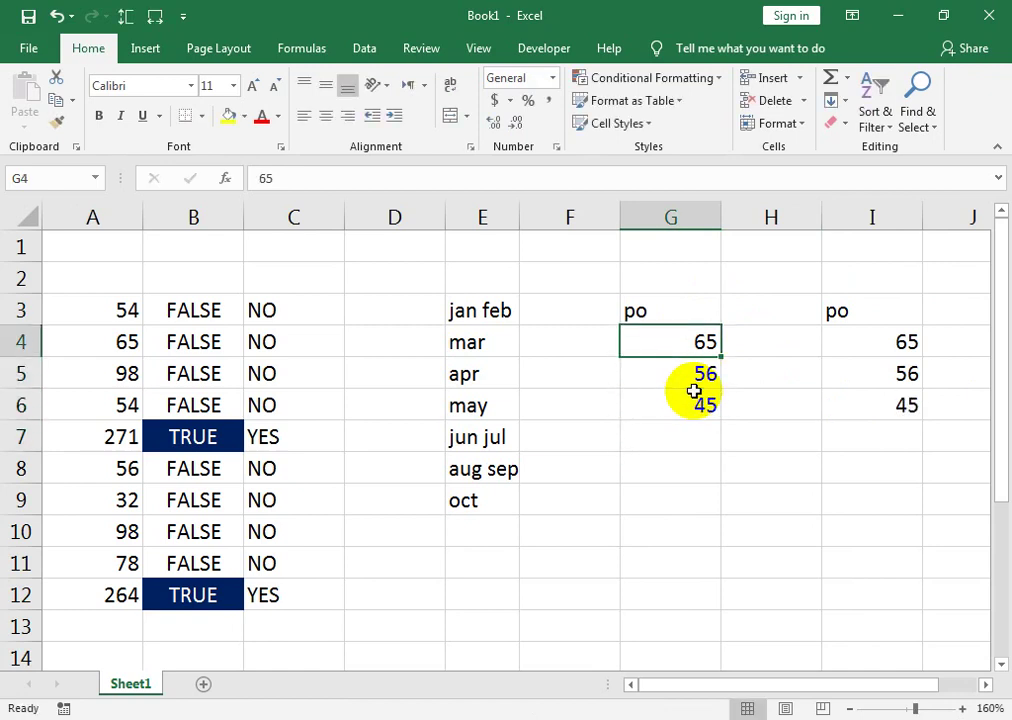
{"action": "key", "text": "Down"}
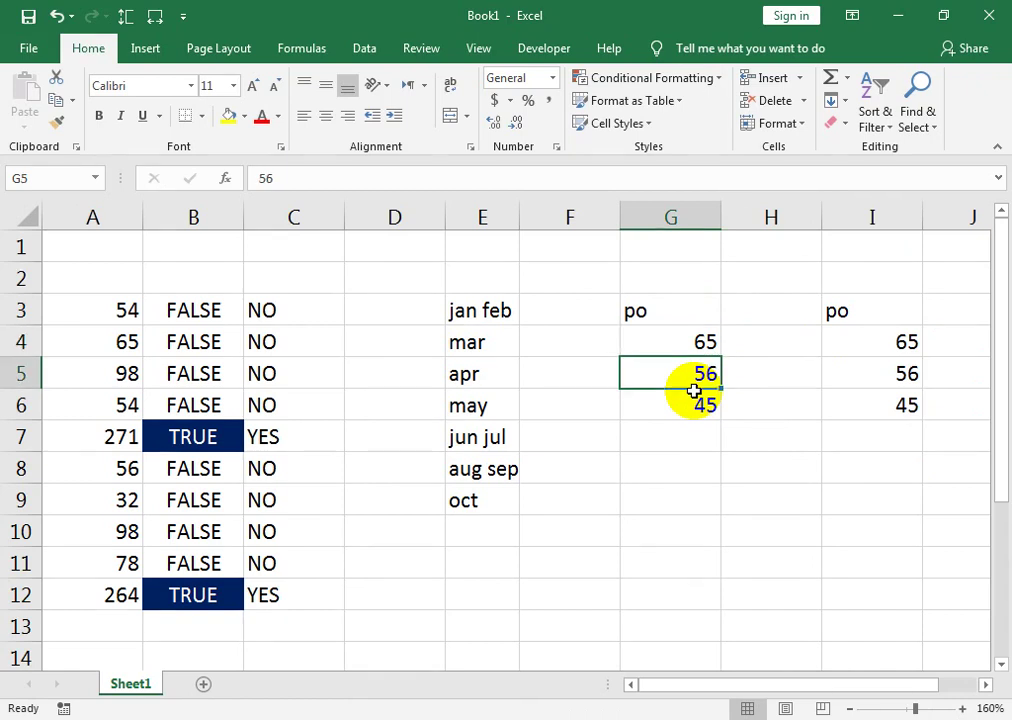
{"action": "key", "text": "Right"}
{"action": "key", "text": "Down"}
{"action": "key", "text": "Down"}
{"action": "key", "text": "Down"}
{"action": "key", "text": "Right"}
{"action": "key", "text": "Up"}
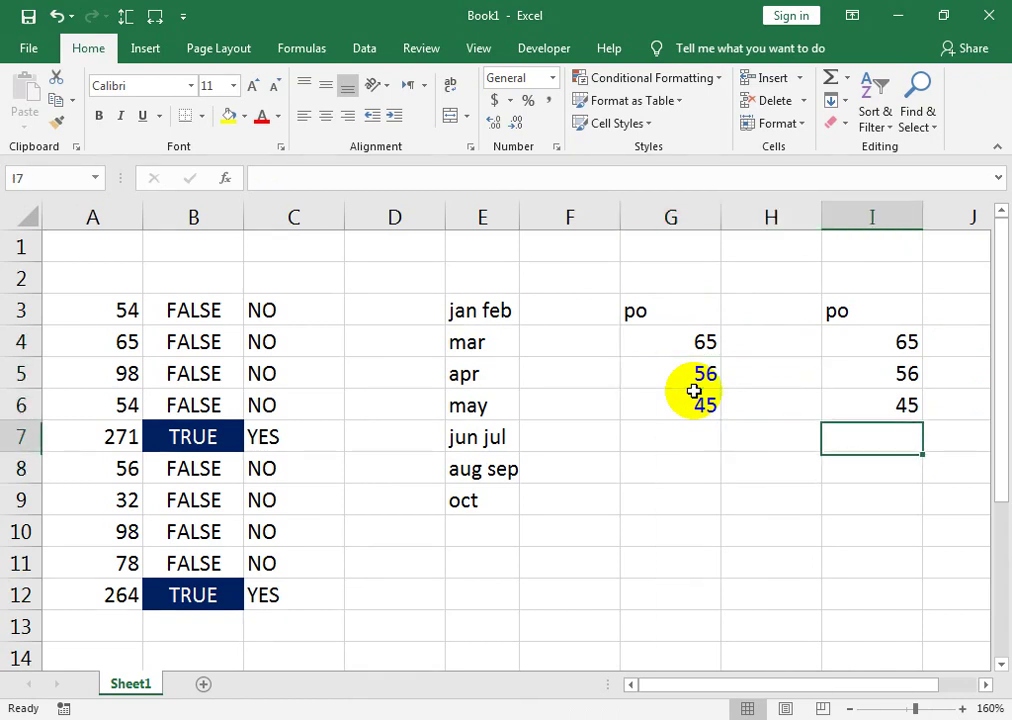
Enter 45, 15, kkl and oo into G9:G12
{"action": "key", "text": "Left"}
{"action": "key", "text": "Left"}
{"action": "key", "text": "Down"}
{"action": "key", "text": "Down"}
{"action": "type", "text": "45"}
{"action": "key", "text": "Return"}
{"action": "type", "text": "4"}
{"action": "key", "text": "Return"}
{"action": "key", "text": "Up"}
{"action": "type", "text": "1"}
{"action": "key", "text": "Return"}
{"action": "type", "text": "kkl"}
{"action": "key", "text": "Return"}
{"action": "type", "text": "oo"}
{"action": "key", "text": "Return"}
Enter =N(G9) in H9 and fill it down to H12 with Ctrl+D
{"action": "key", "text": "Up"}
{"action": "key", "text": "Right"}
{"action": "key", "text": "Up"}
{"action": "key", "text": "Up"}
{"action": "key", "text": "Up"}
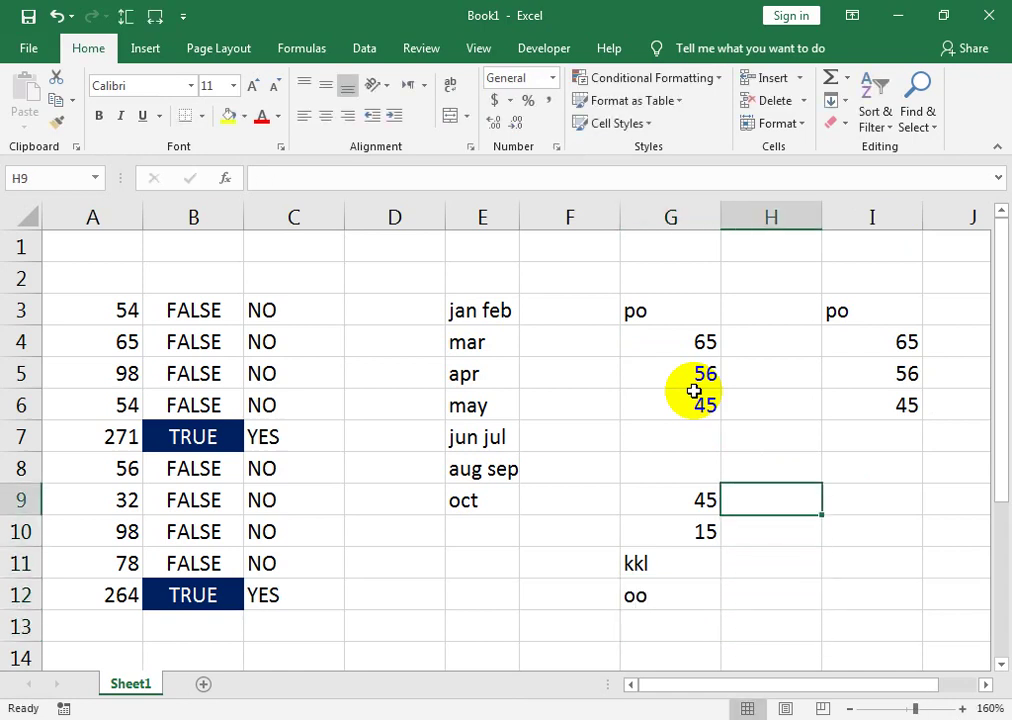
{"action": "type", "text": "=n("}
{"action": "key", "text": "Left"}
{"action": "key", "text": "Return"}
{"action": "key", "text": "Up"}
{"action": "key", "text": "shift+Down"}
{"action": "key", "text": "shift+Down"}
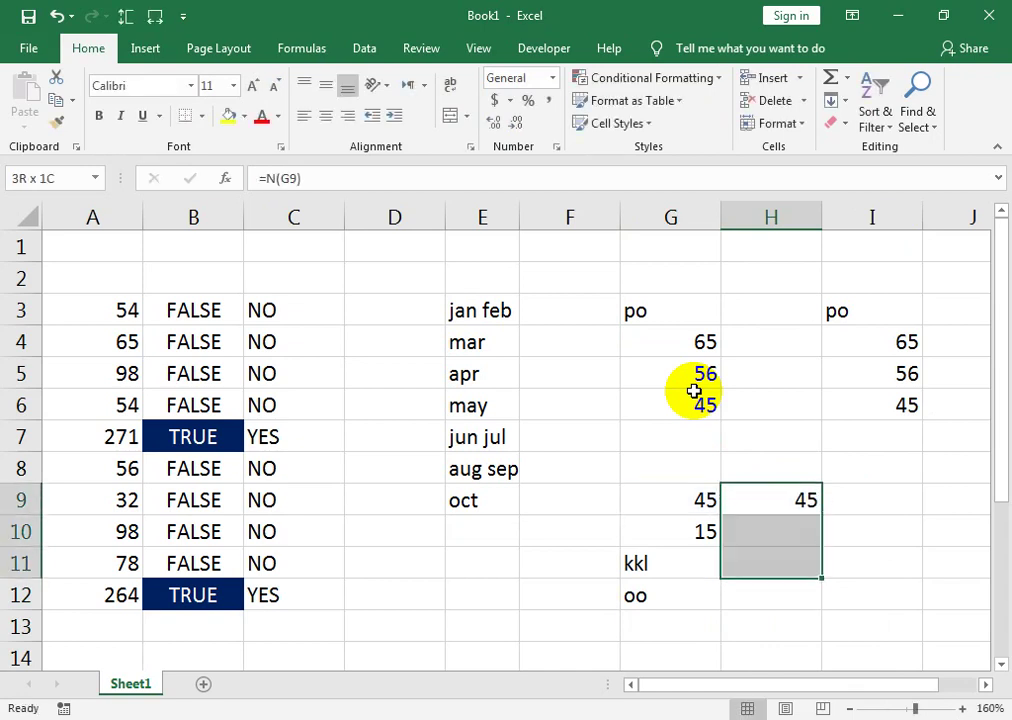
{"action": "key", "text": "shift+Down"}
{"action": "key", "text": "ctrl+d"}
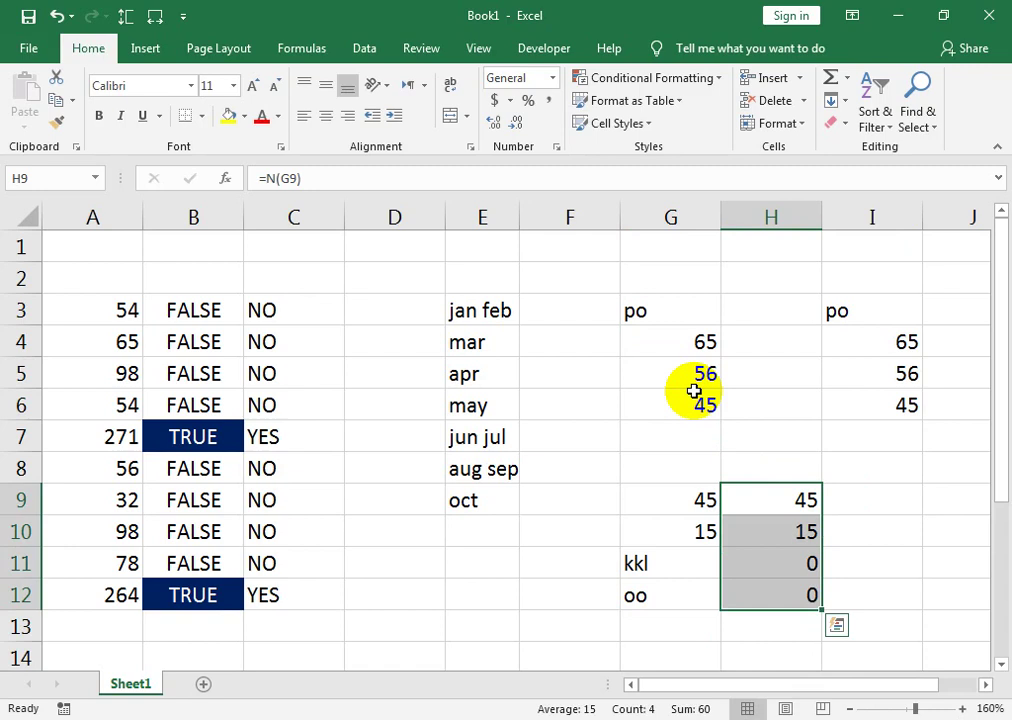
Replace the text entries in G11 and G12 with the numbers 45 and 20
{"action": "key", "text": "Left"}
{"action": "key", "text": "Down"}
{"action": "key", "text": "Down"}
{"action": "type", "text": "pp"}
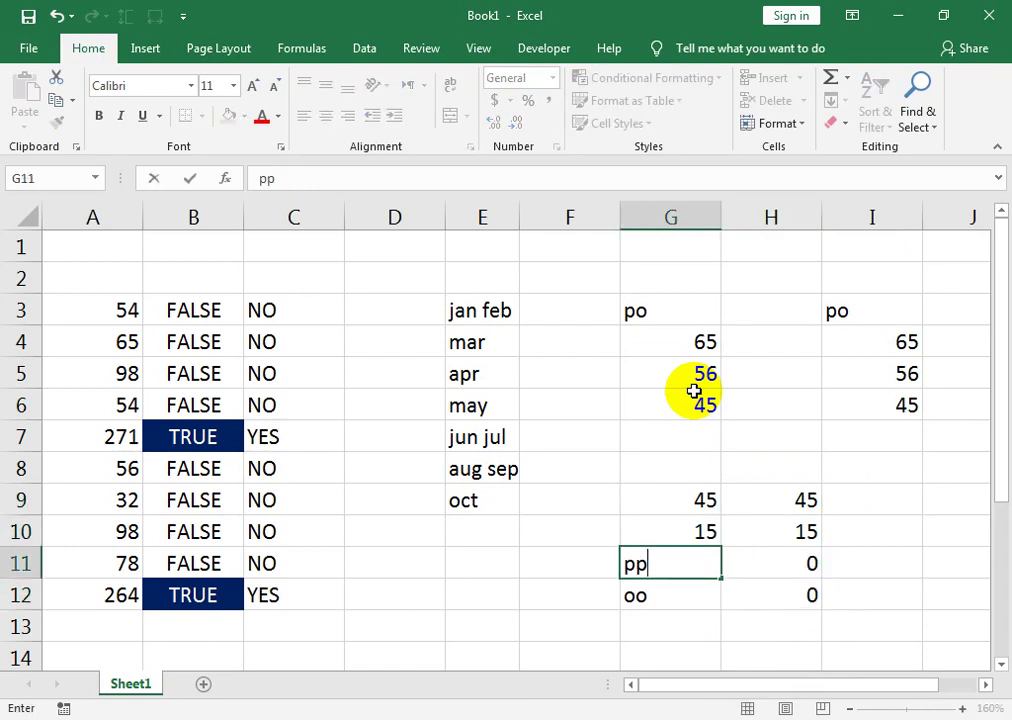
{"action": "key", "text": "Return"}
{"action": "key", "text": "Tab"}
{"action": "key", "text": "Left"}
{"action": "key", "text": "Up"}
{"action": "type", "text": "45"}
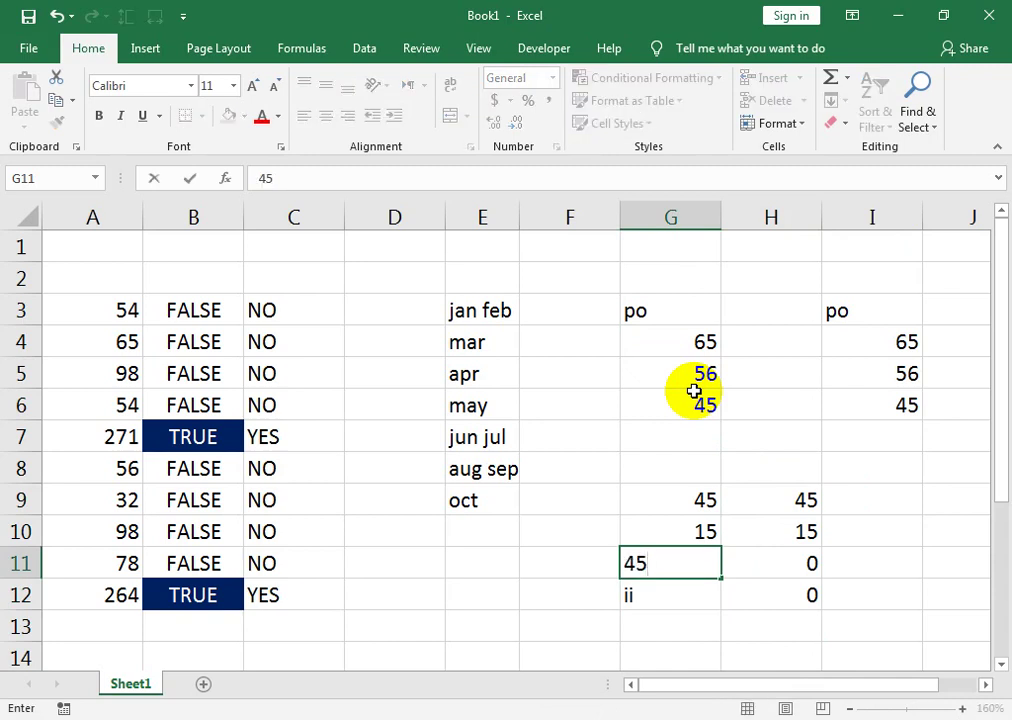
{"action": "key", "text": "Return"}
{"action": "type", "text": "20"}
{"action": "key", "text": "Return"}
{"action": "key", "text": "Right"}
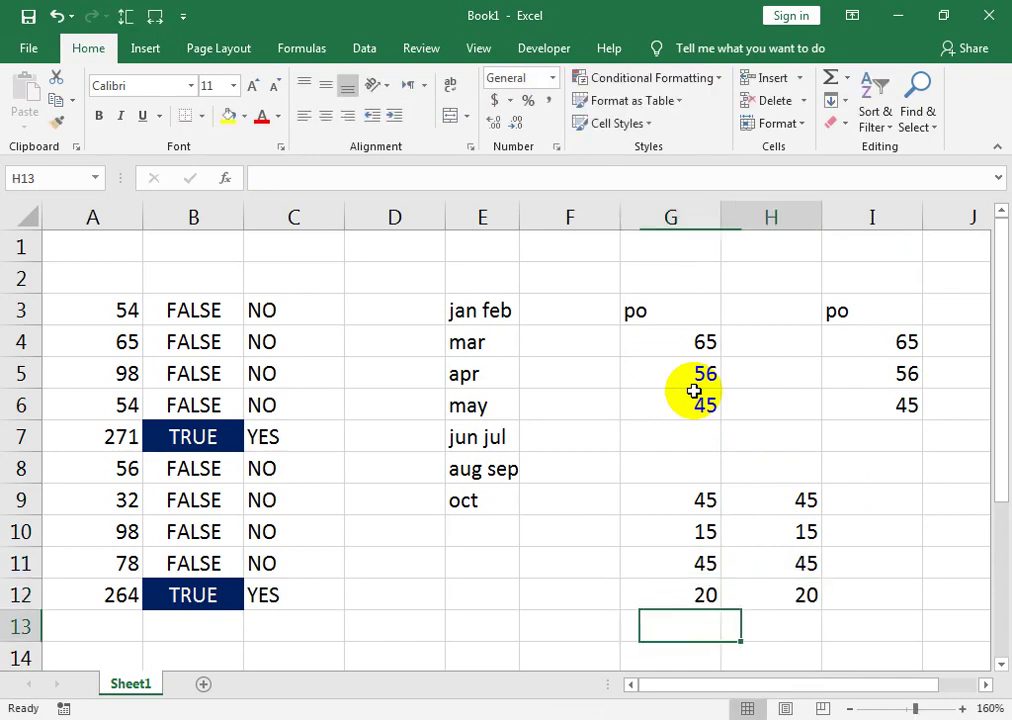
{"action": "key", "text": "Right"}
{"action": "key", "text": "Right"}
{"action": "key", "text": "Up"}
{"action": "key", "text": "Up"}
{"action": "key", "text": "Left"}
{"action": "key", "text": "Up"}
{"action": "key", "text": "Up"}
Enter the text entries sdf, sdf, af and sdaf into I9:I12
{"action": "type", "text": "sdf"}
{"action": "key", "text": "Return"}
{"action": "type", "text": "sdf"}
{"action": "key", "text": "Return"}
{"action": "type", "text": "af sdaf"}
{"action": "key", "text": "Tab"}
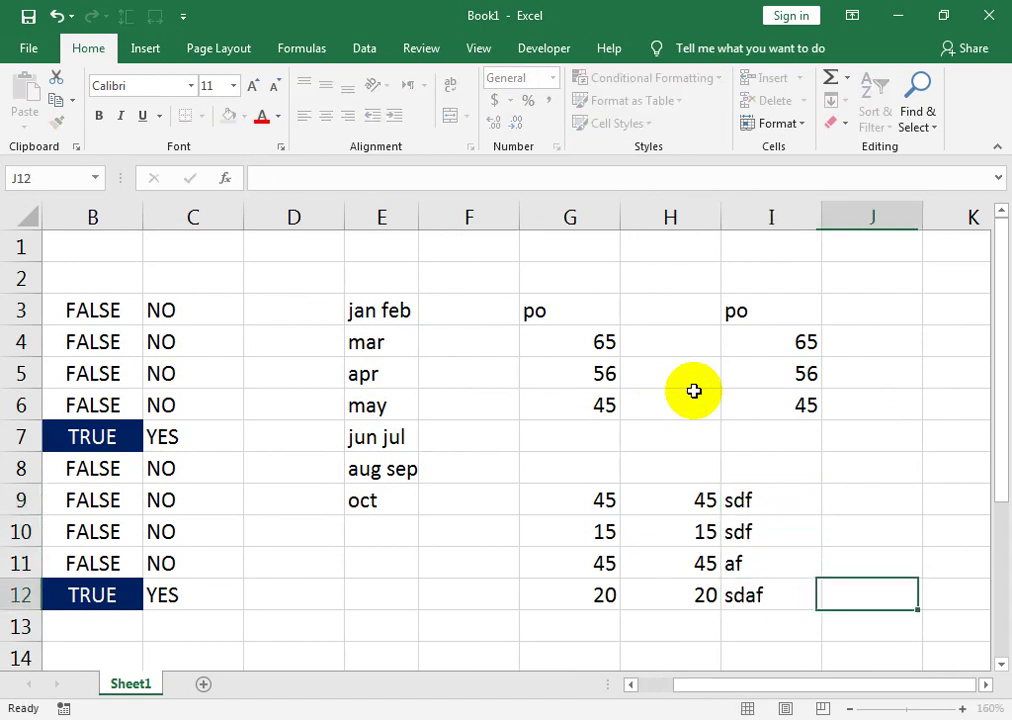
Enter =T(I9) in J9 and fill it down to J12 with Ctrl+D
{"action": "key", "text": "Up"}
{"action": "key", "text": "Up"}
{"action": "key", "text": "Up"}
{"action": "type", "text": "=t("}
{"action": "key", "text": "Left"}
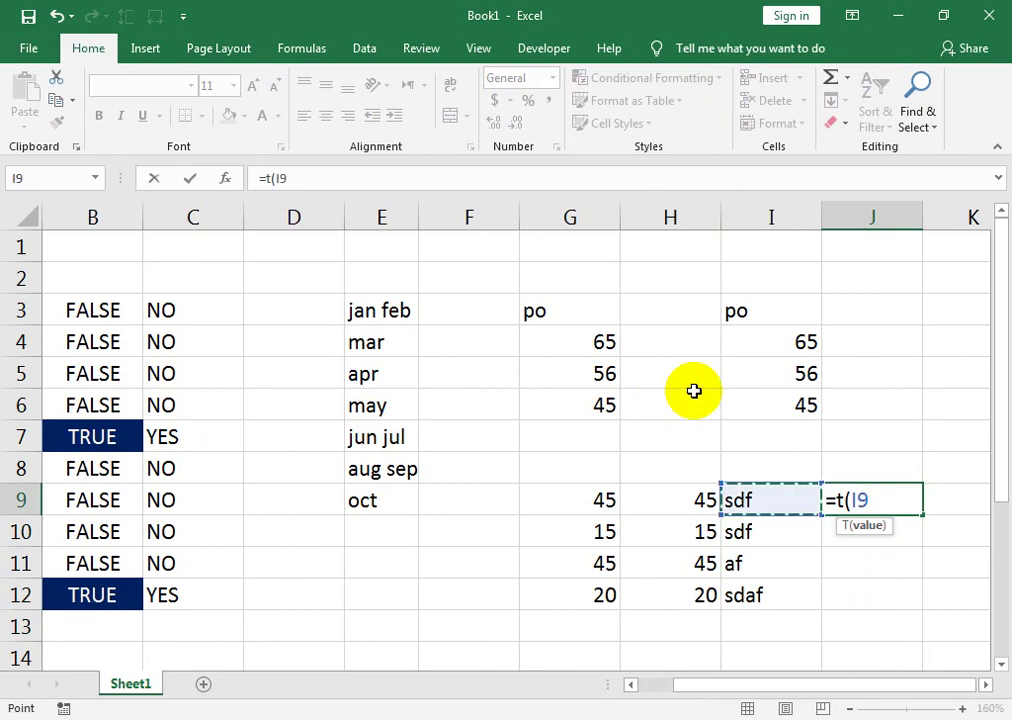
{"action": "key", "text": "Return"}
{"action": "key", "text": "Up"}
{"action": "key", "text": "shift+Down"}
{"action": "key", "text": "shift+Down"}
{"action": "key", "text": "shift+Down"}
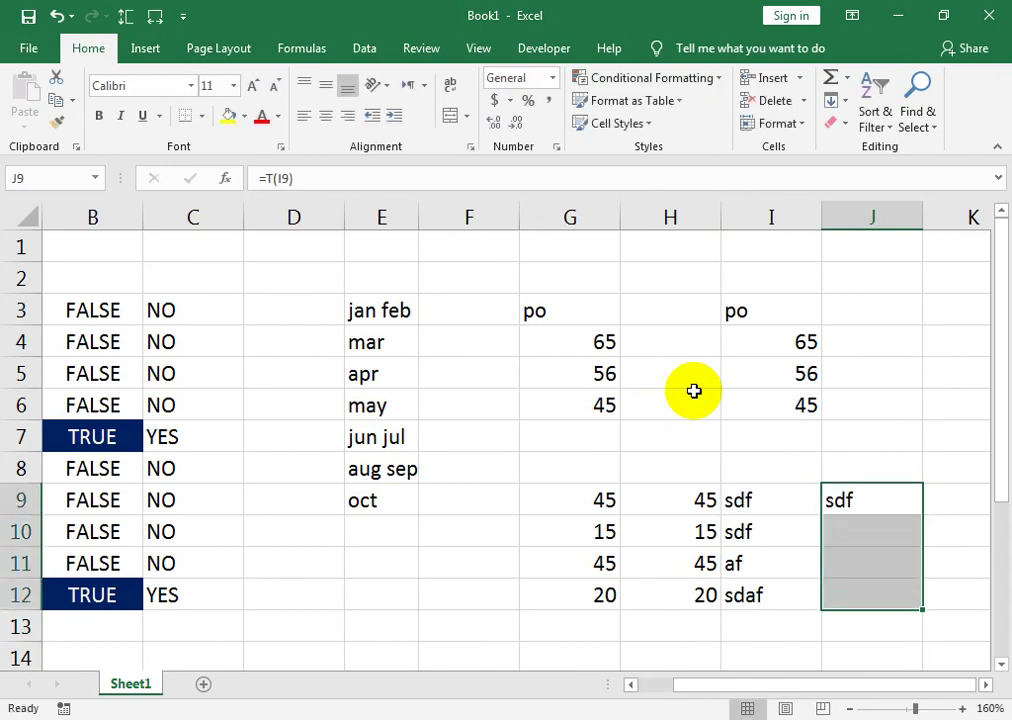
{"action": "key", "text": "ctrl+d"}
Change I10 to 'ds' and replace I11 and I12 with the numbers 4 and 54
{"action": "key", "text": "Left"}
{"action": "key", "text": "Down"}
{"action": "key", "text": "Left"}
{"action": "key", "text": "Right"}
{"action": "type", "text": "ds"}
{"action": "key", "text": "Return"}
{"action": "key", "text": "Down"}
{"action": "key", "text": "Up"}
{"action": "type", "text": "4"}
{"action": "key", "text": "Return"}
{"action": "type", "text": "54"}
{"action": "key", "text": "Return"}
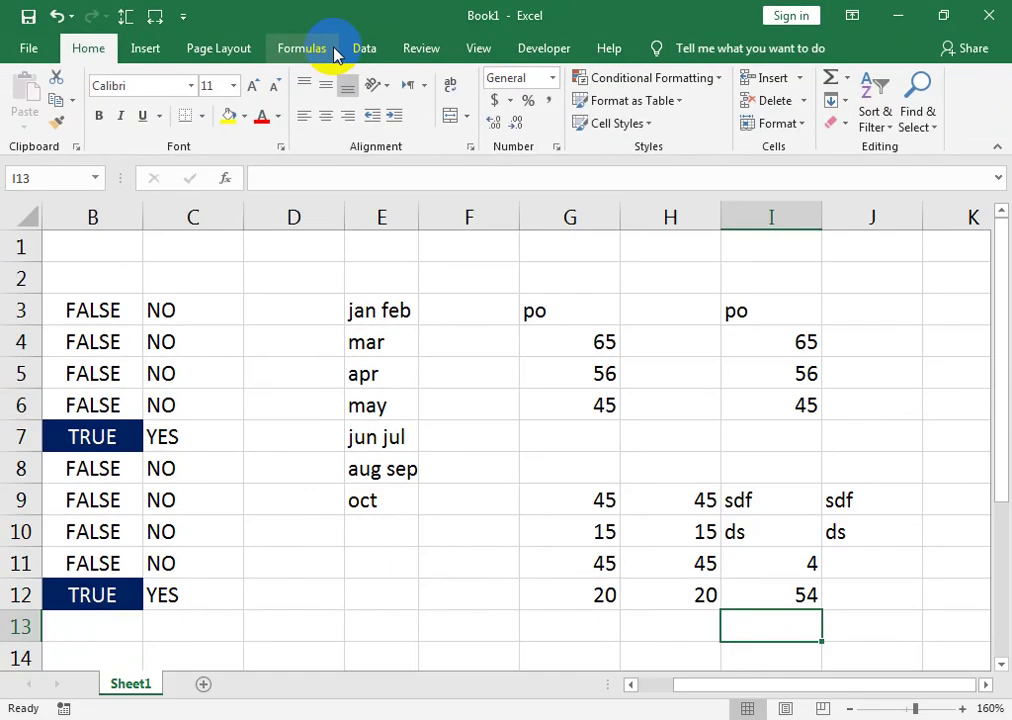
Switch the ribbon to the Formulas tab to reach the formula auditing tools
{"action": "left_click", "coordinate": [335, 53]}
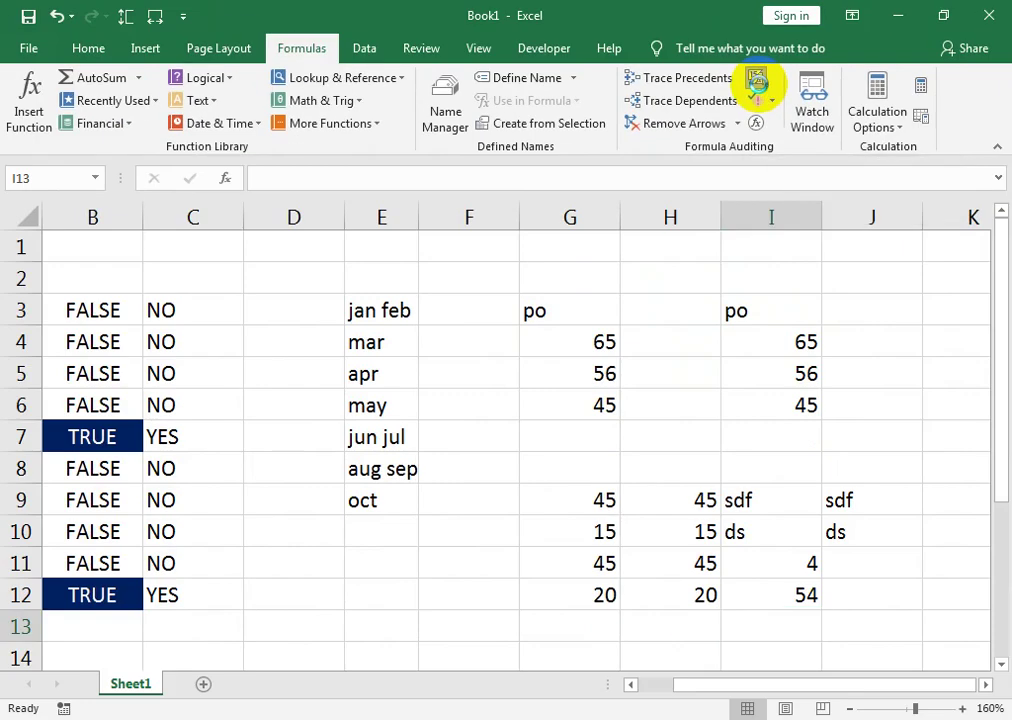
Turn on Show Formulas, autofit columns C and B, review the formulas, then turn it off
{"action": "left_click", "coordinate": [503, 160]}
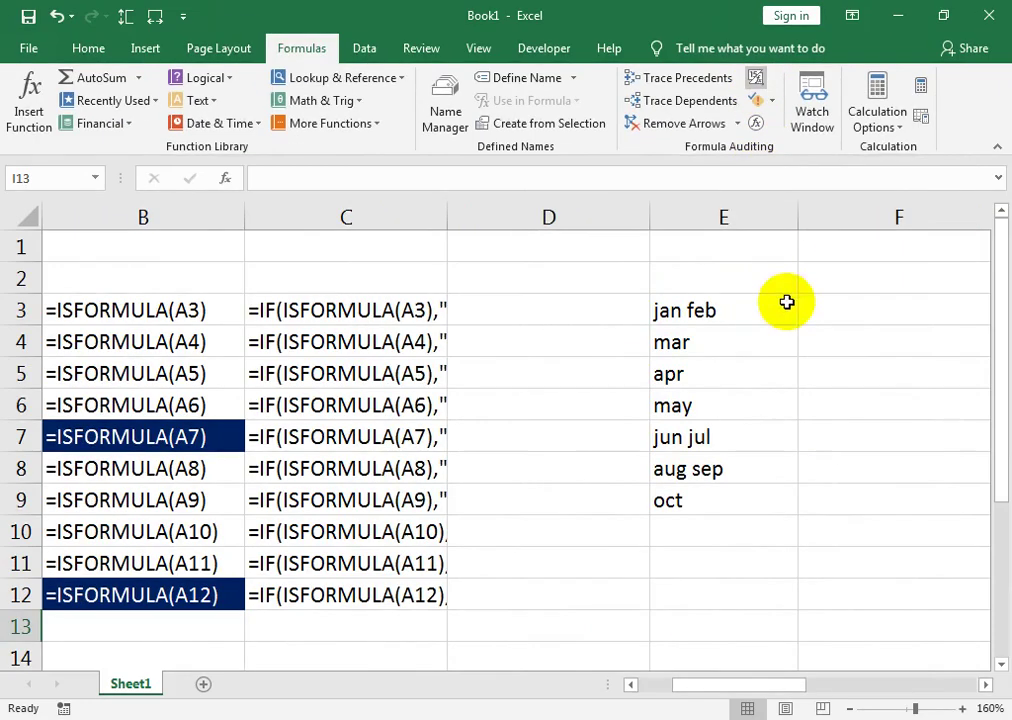
{"action": "double_click", "coordinate": [447, 217]}
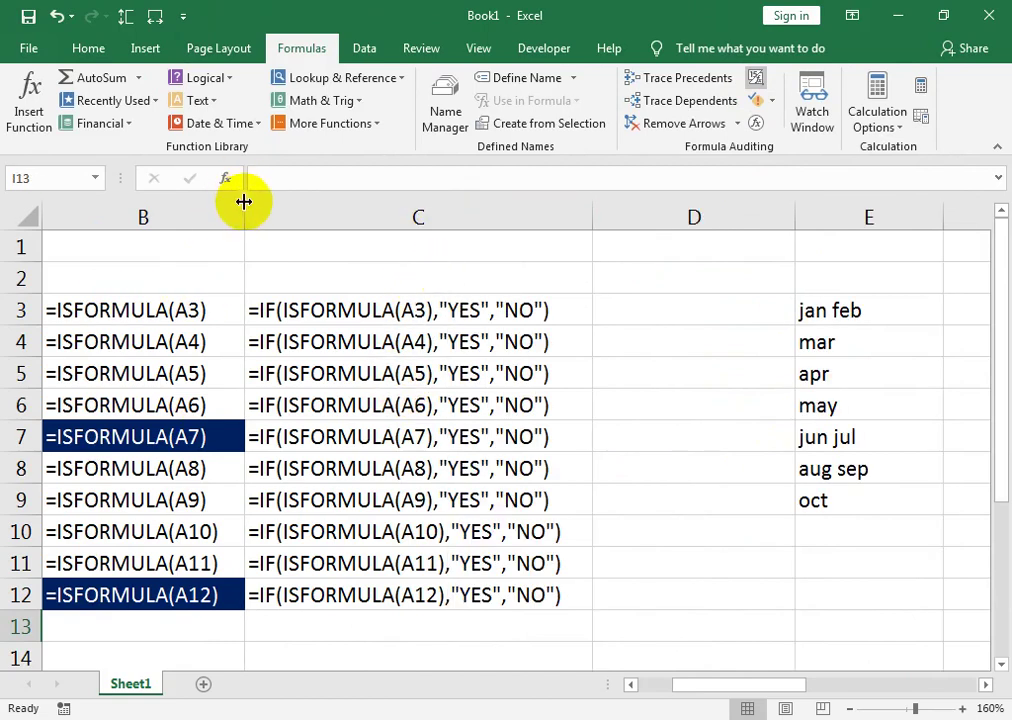
{"action": "double_click", "coordinate": [244, 202]}
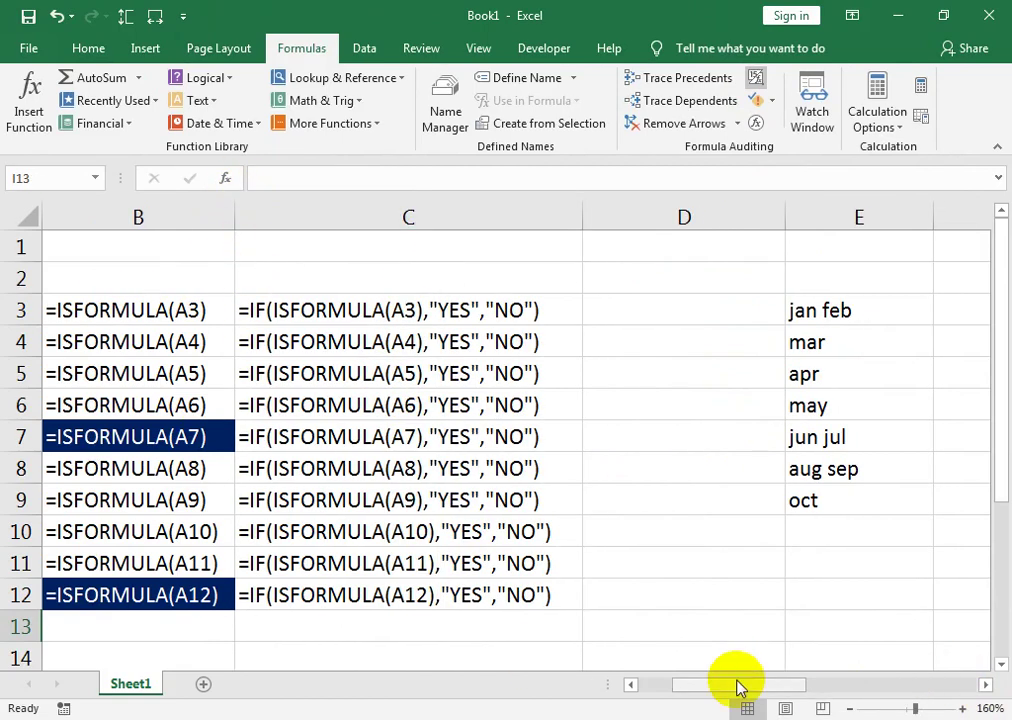
{"action": "left_click_drag", "start_coordinate": [738, 687], "coordinate": [672, 687]}
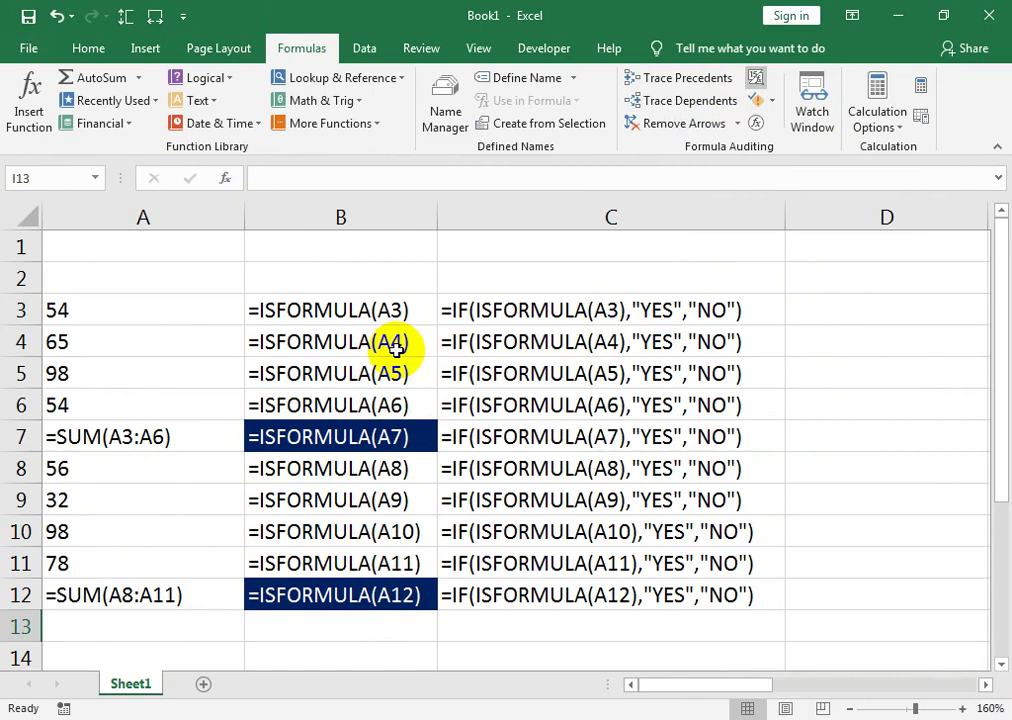
{"action": "mouse_move", "coordinate": [682, 685]}
{"action": "left_mouse_down"}
{"action": "mouse_move", "coordinate": [914, 680]}
{"action": "mouse_move", "coordinate": [637, 684]}
{"action": "left_mouse_up"}
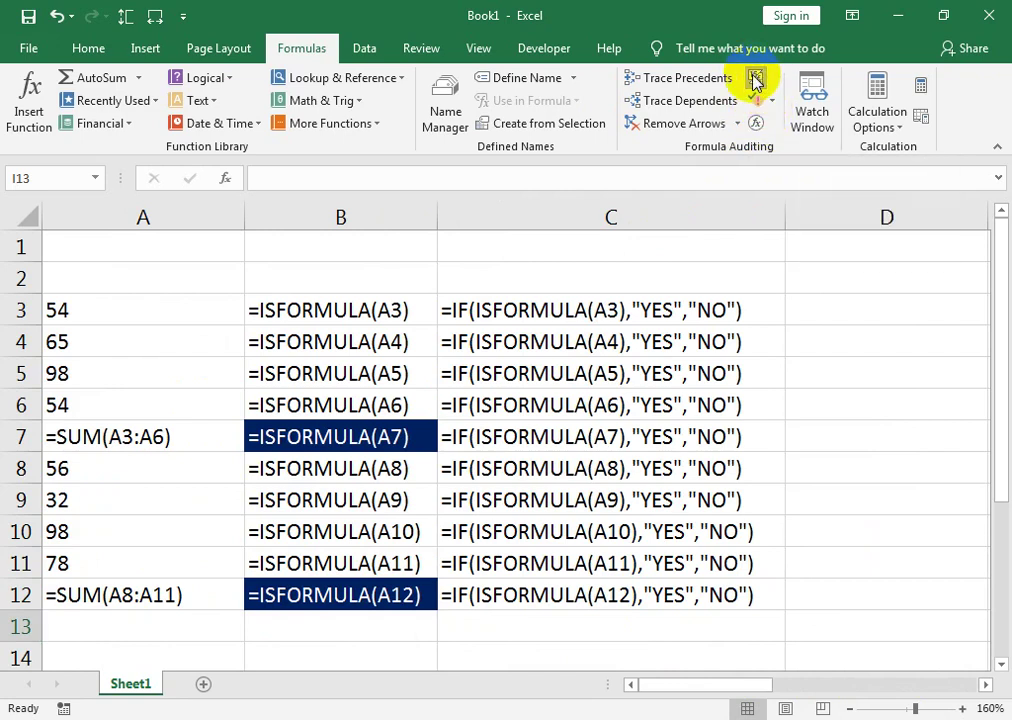
{"action": "left_click", "coordinate": [755, 80]}
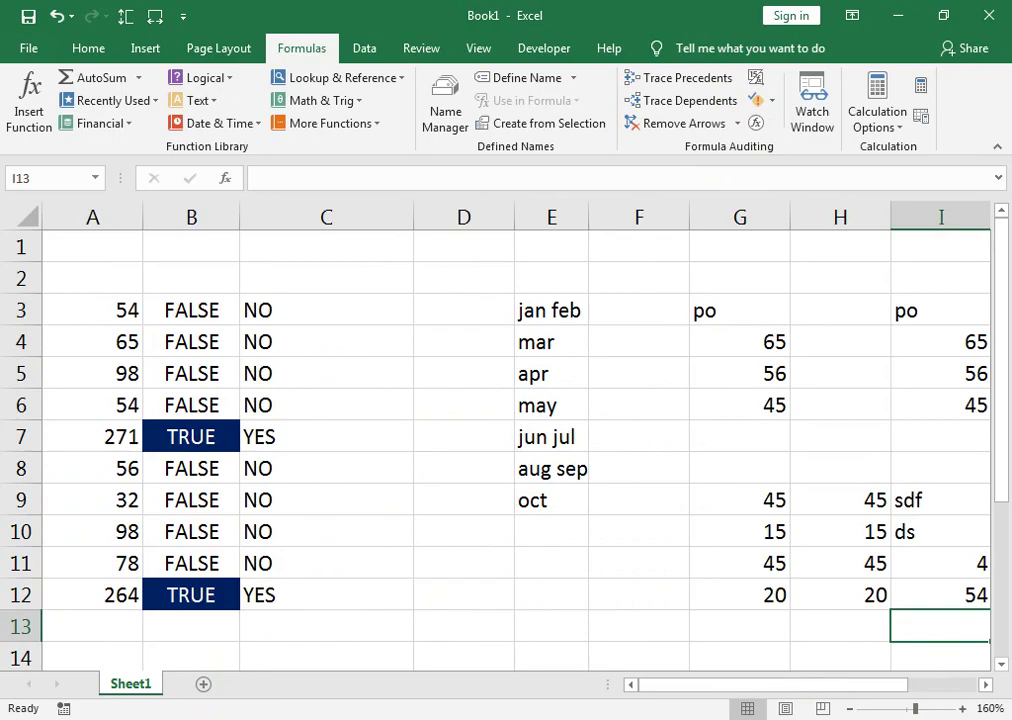
Bring the Chrome window with the YouTube channel's Videos page to the front
{"action": "mouse_move", "coordinate": [271, 712]}
{"action": "left_click", "coordinate": [305, 666]}
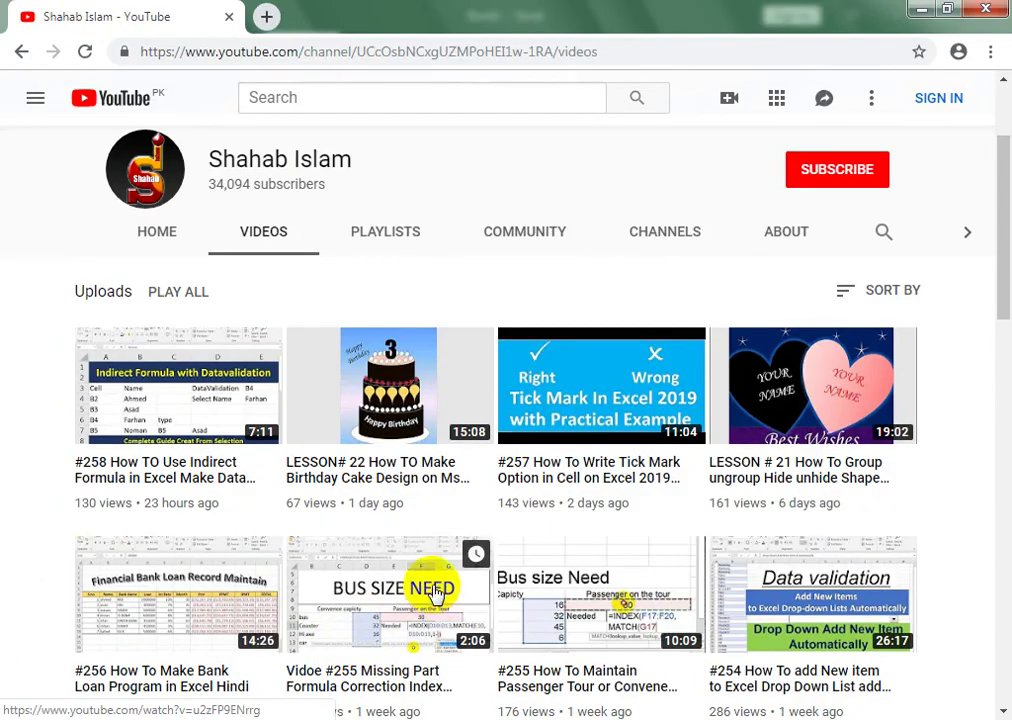